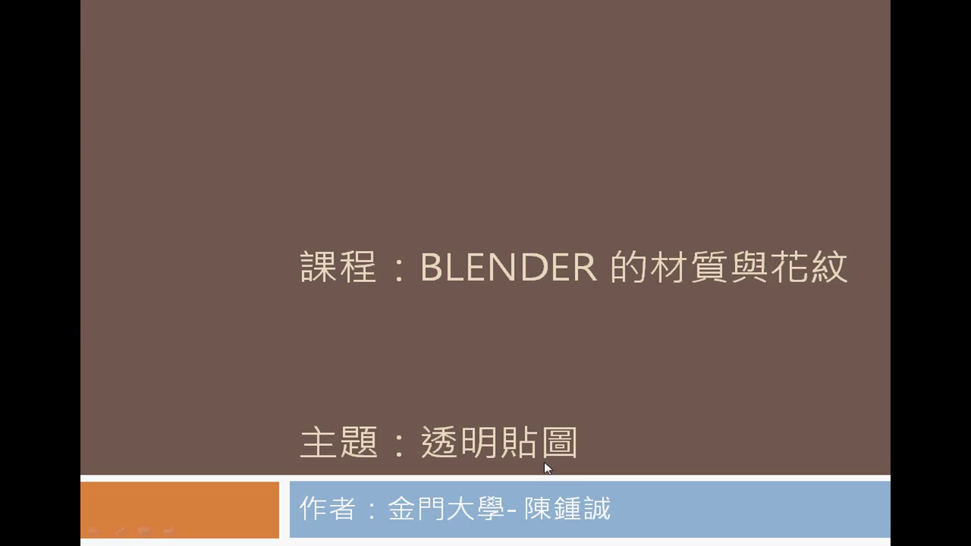
Advance the slide show to slide 2, 最終成果, showing the final maple-leaf shadow render.
click(612, 426)
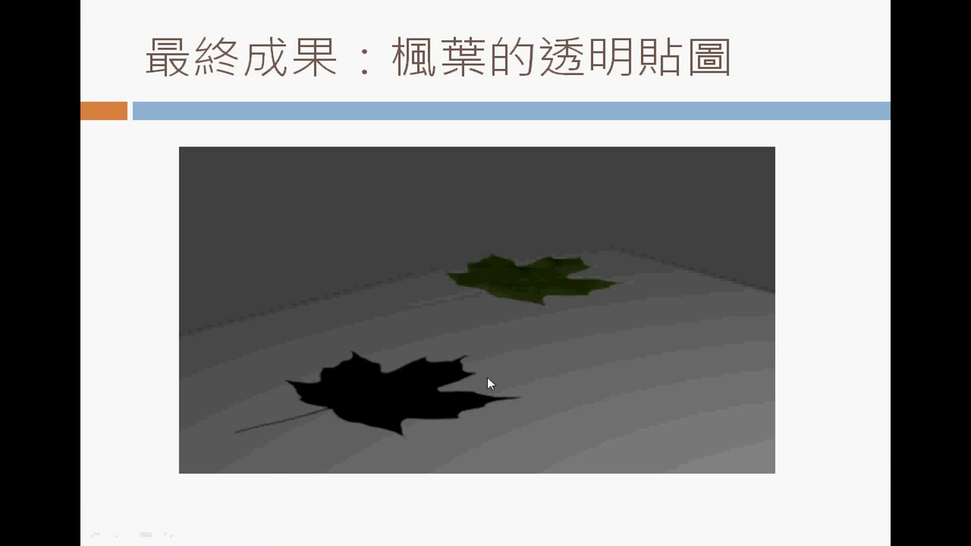
Advance to slide 3, 設定 1, explaining the leaf plane's Transparency with Alpha 0.0.
click(582, 522)
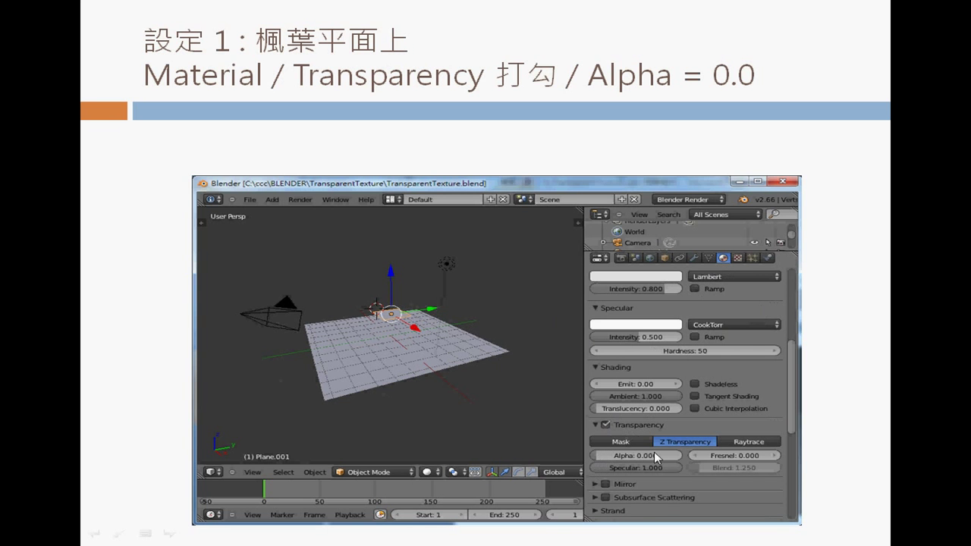
Step past the texture-influence slide to the floor-plane shadow slide, 設定 3：地板平面.
click(705, 133)
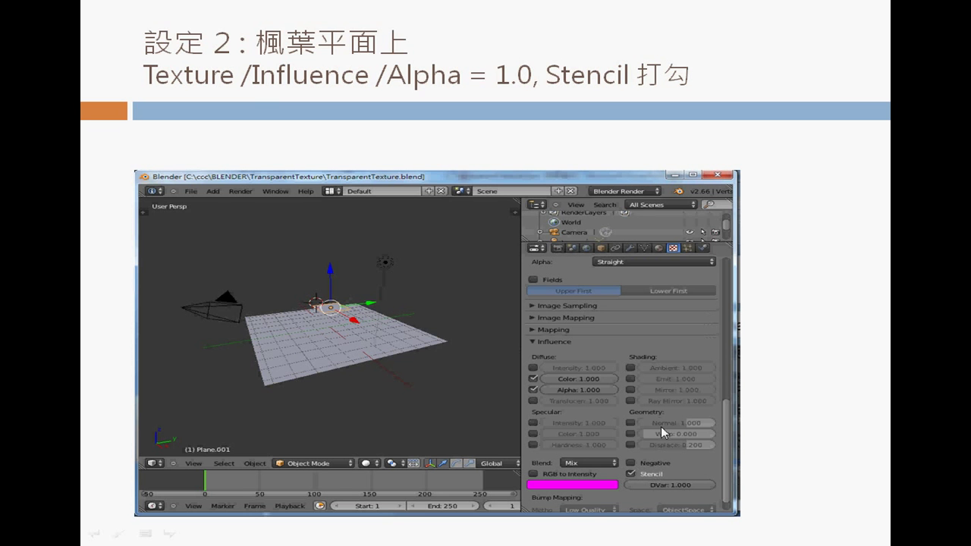
click(803, 398)
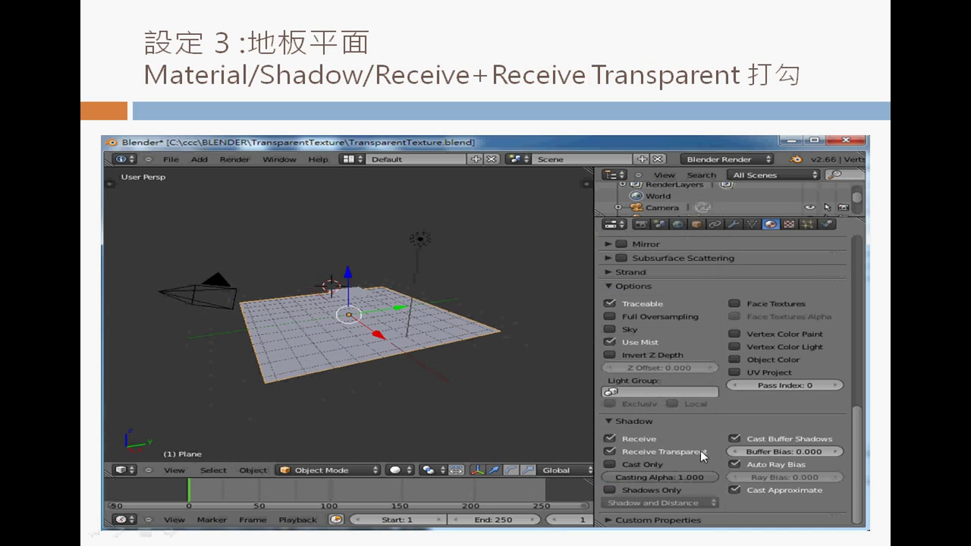
End the show and return to PowerPoint's editing view of 3_TransparentTexture.ppt.
click(644, 439)
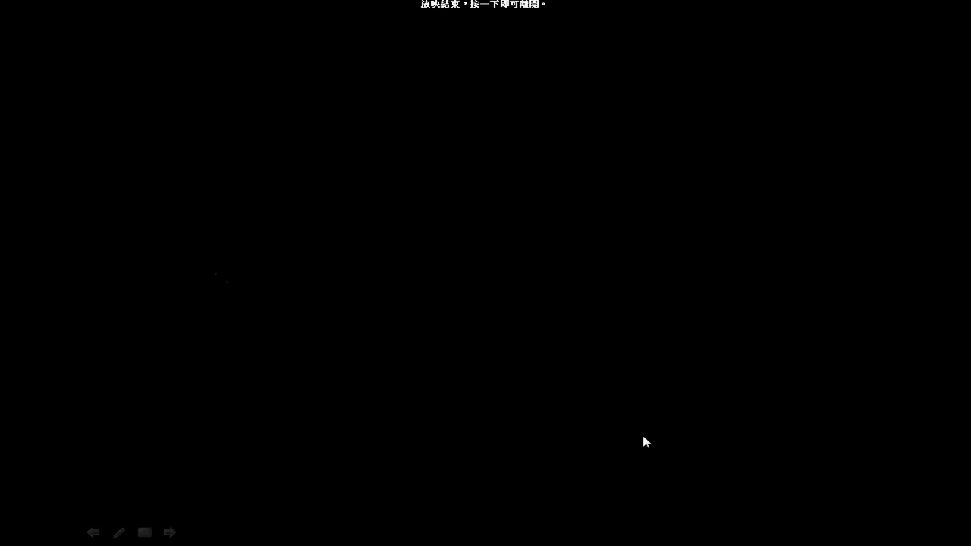
click(642, 437)
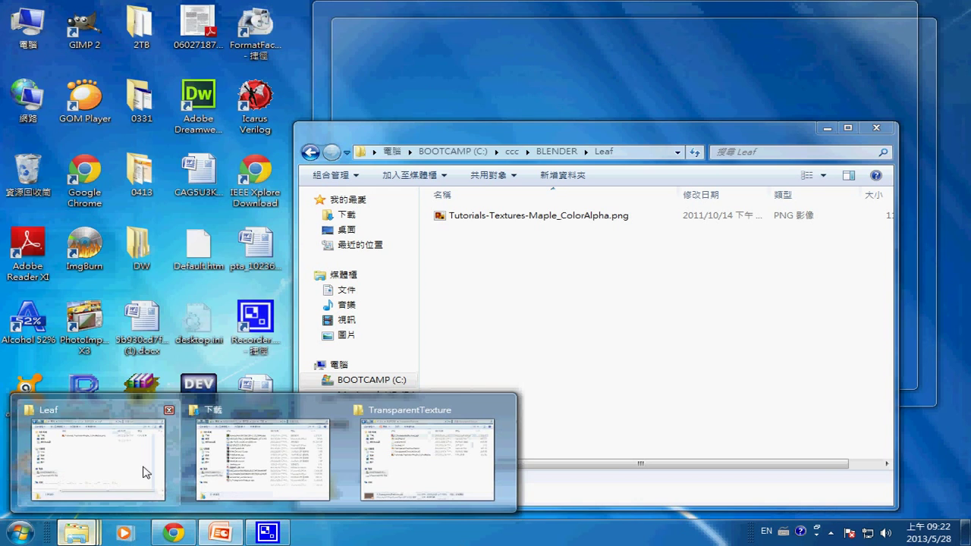
mouse_move(77, 533)
click(142, 467)
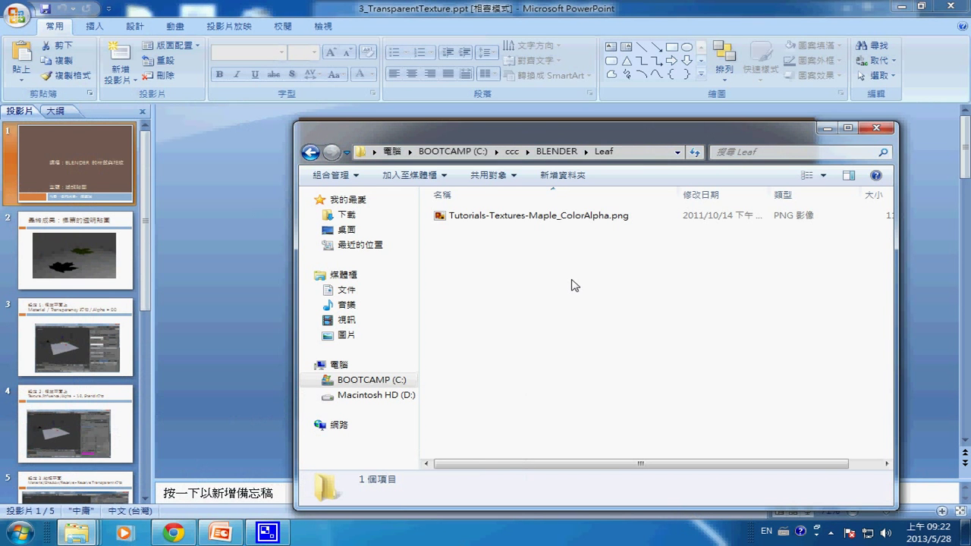
click(496, 217)
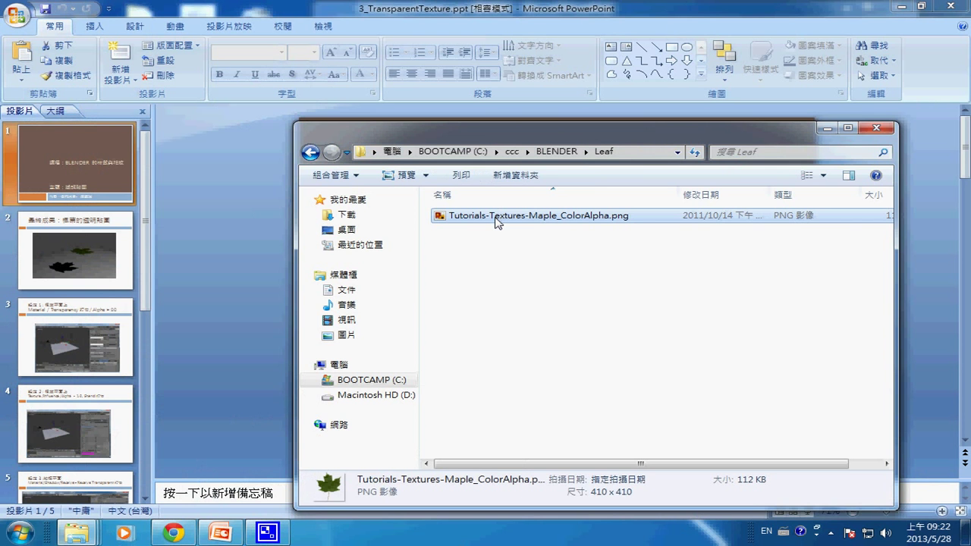
double_click(496, 217)
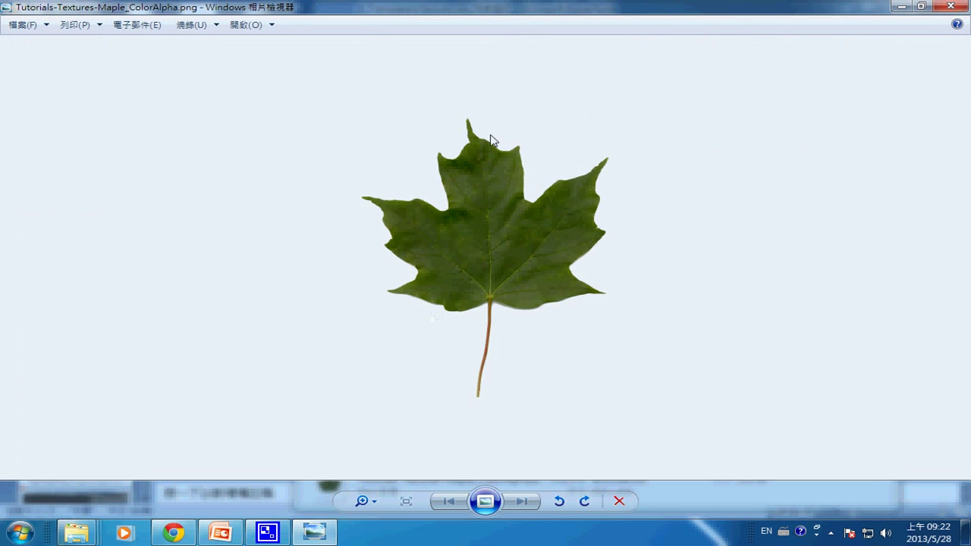
click(950, 6)
click(18, 533)
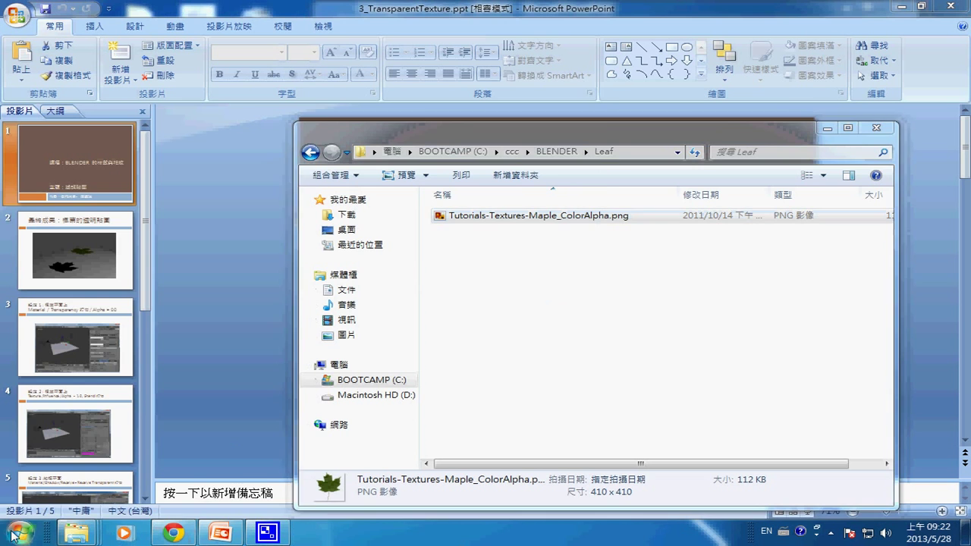
Launch Blender, dismiss the splash screen and delete the default cube.
click(129, 239)
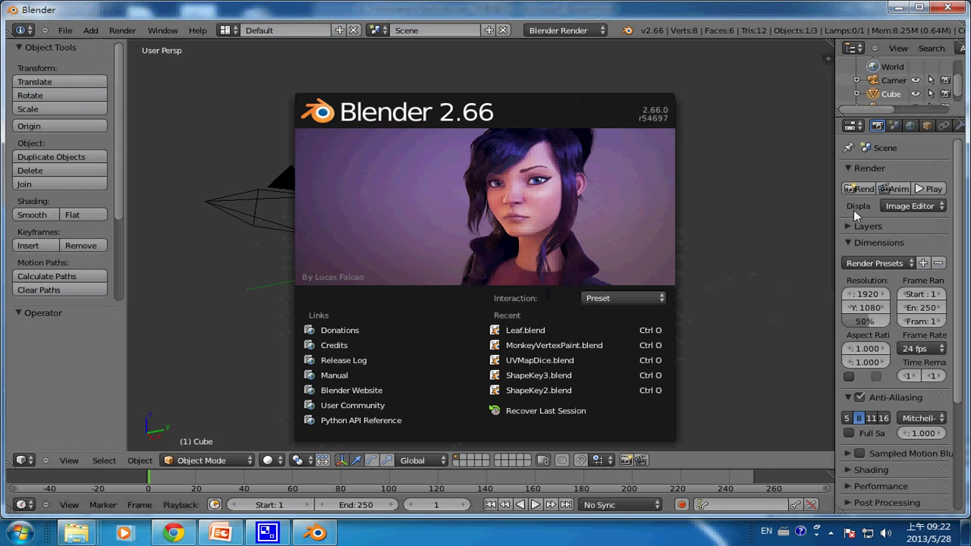
click(853, 210)
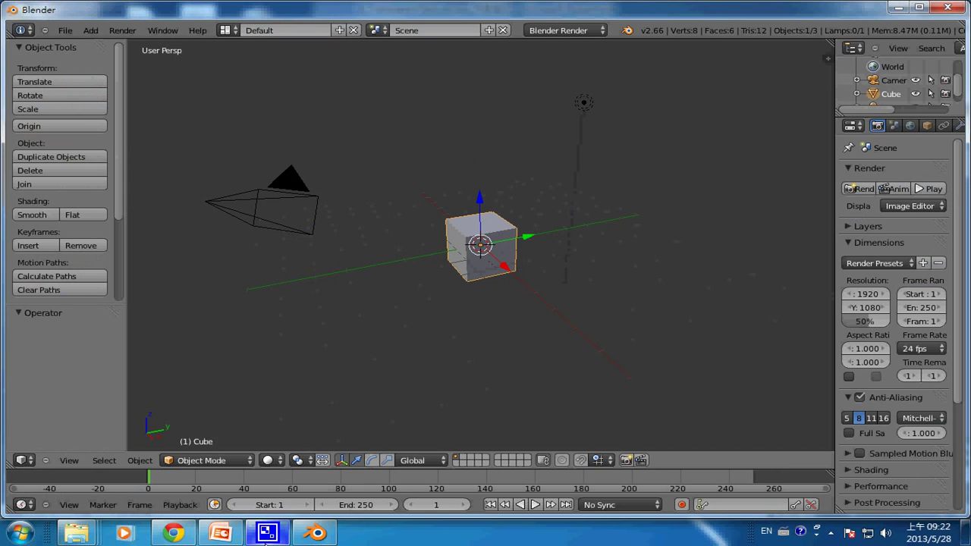
key(x)
click(511, 270)
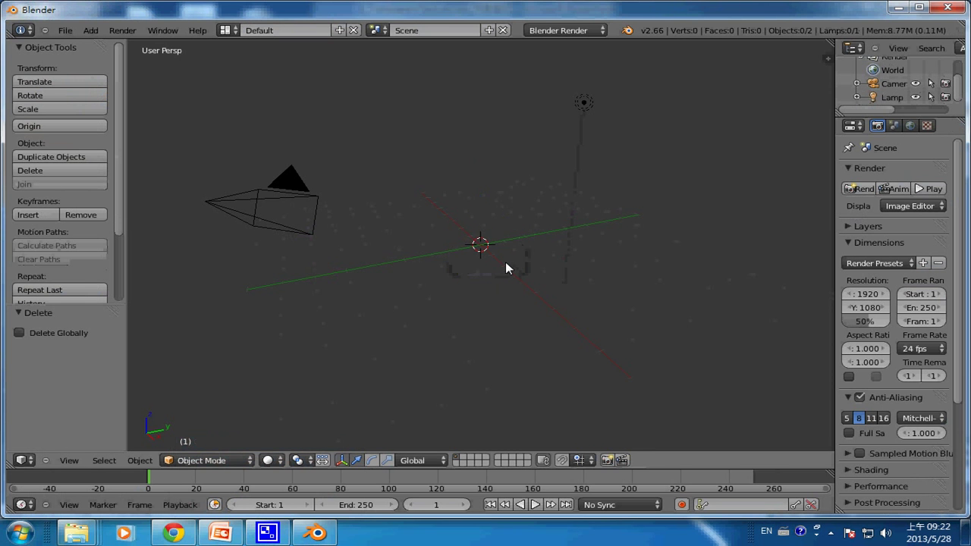
Add a plane at the scene centre and scale it up into a wide floor.
key(shift+a)
click(535, 261)
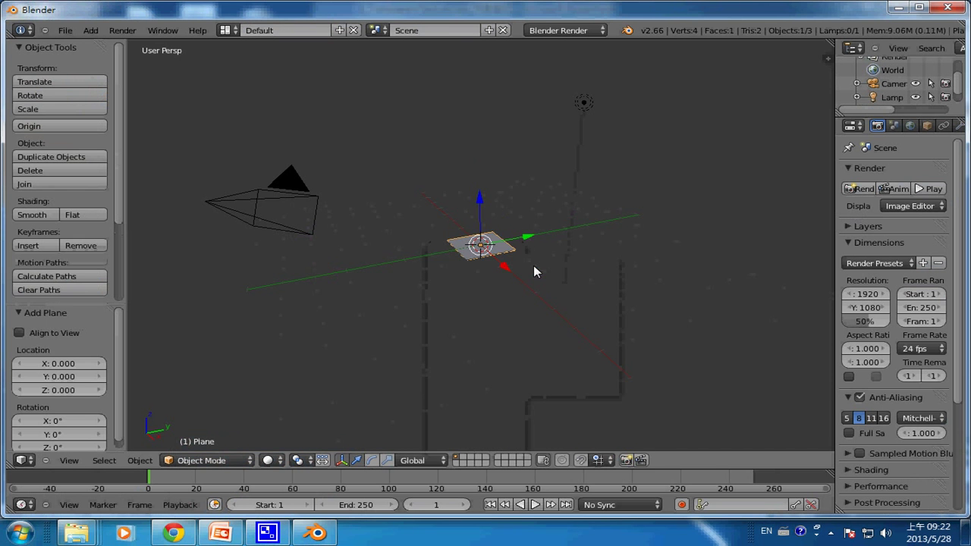
key(s)
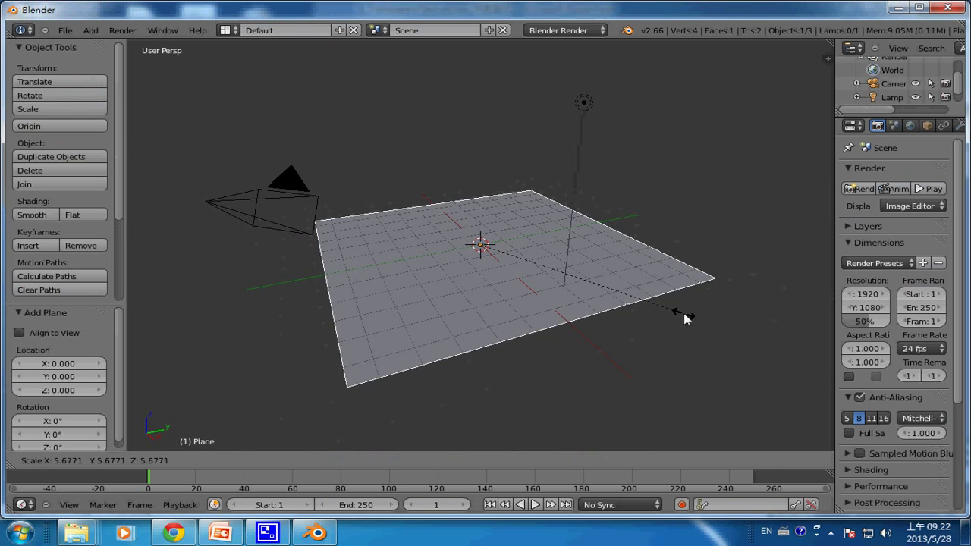
click(683, 318)
key(s)
click(667, 314)
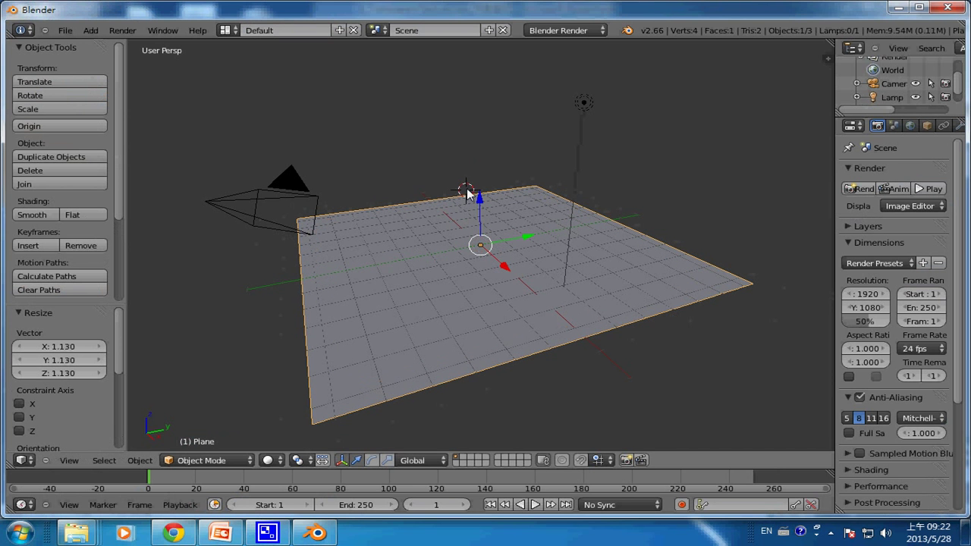
Add a second small plane, lift it above the floor and enlarge it slightly.
key(shift+a)
click(504, 189)
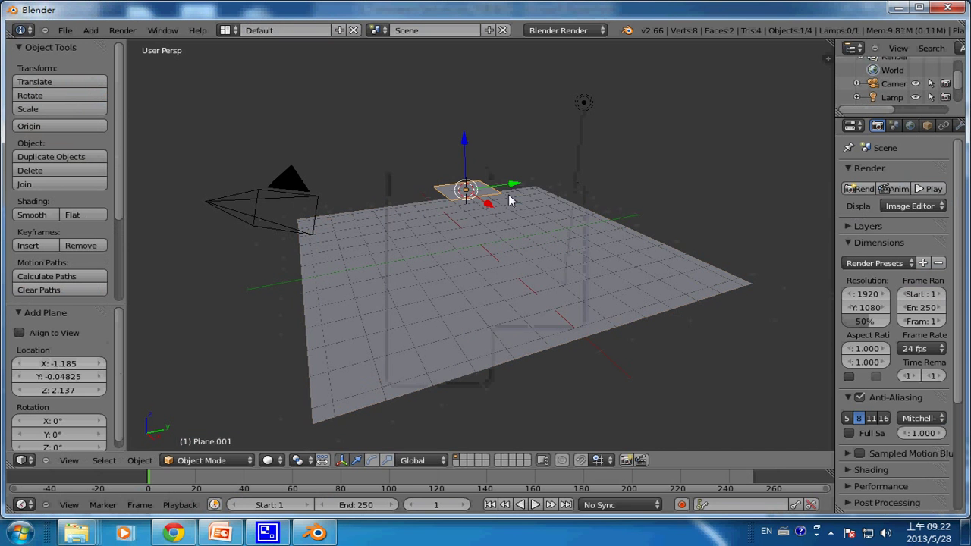
key(g)
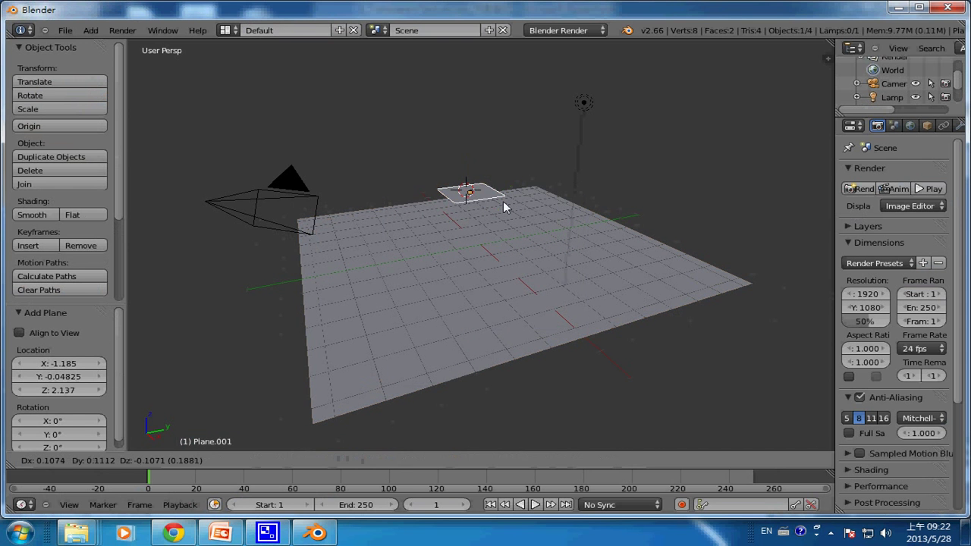
click(514, 206)
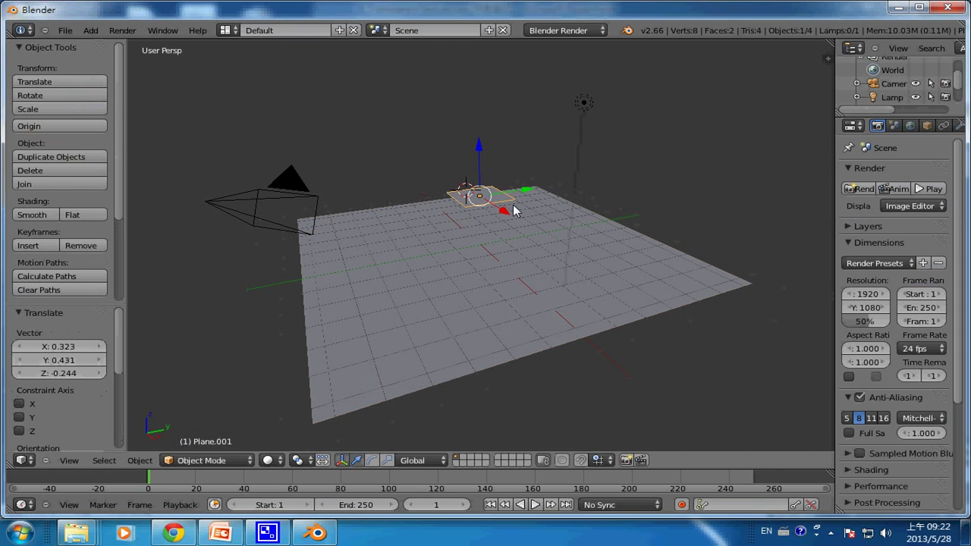
key(s)
click(516, 211)
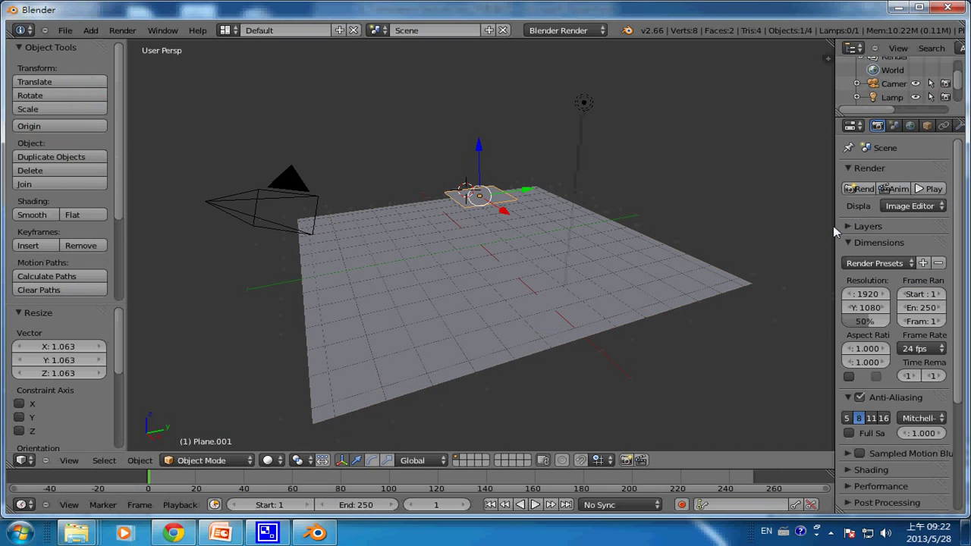
drag(834, 225, 693, 231)
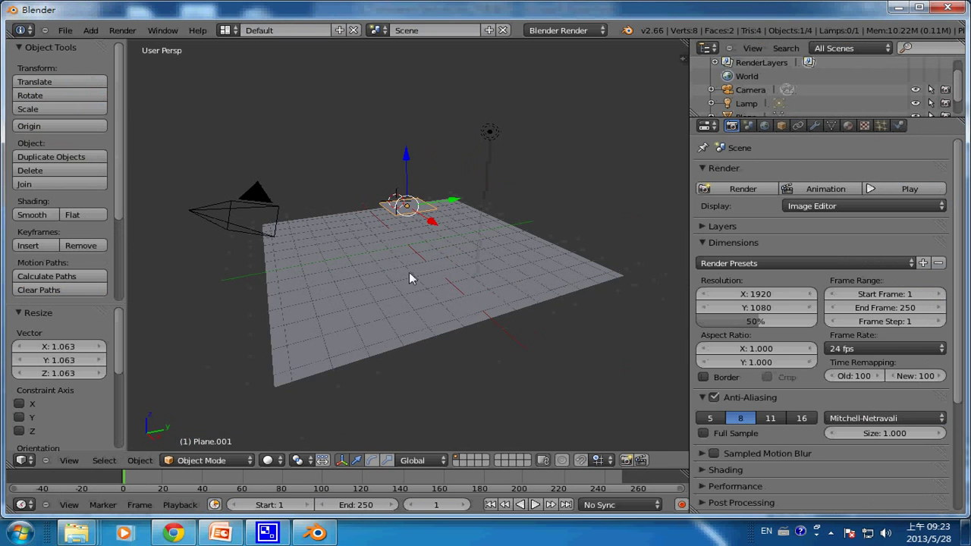
Give the small plane a new material with a new Image or Movie texture.
click(848, 126)
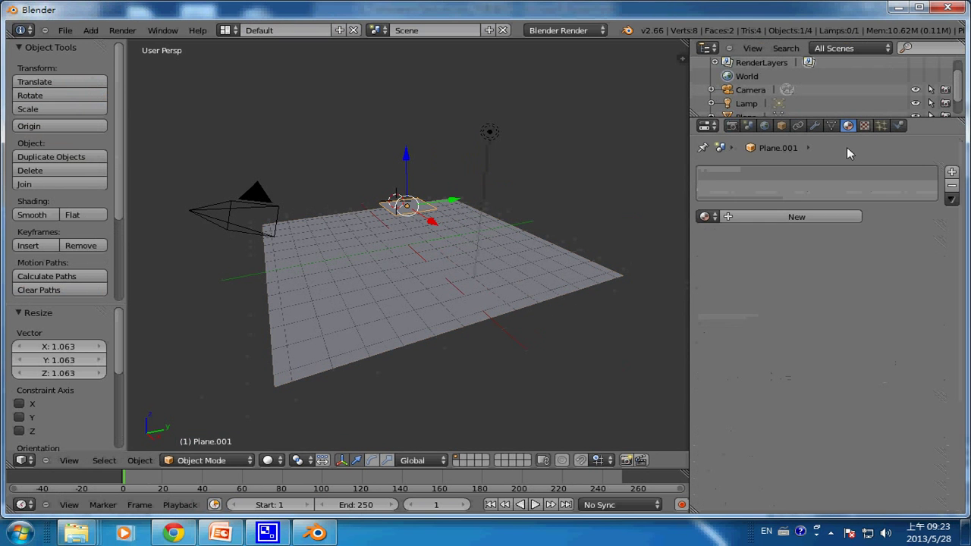
click(826, 214)
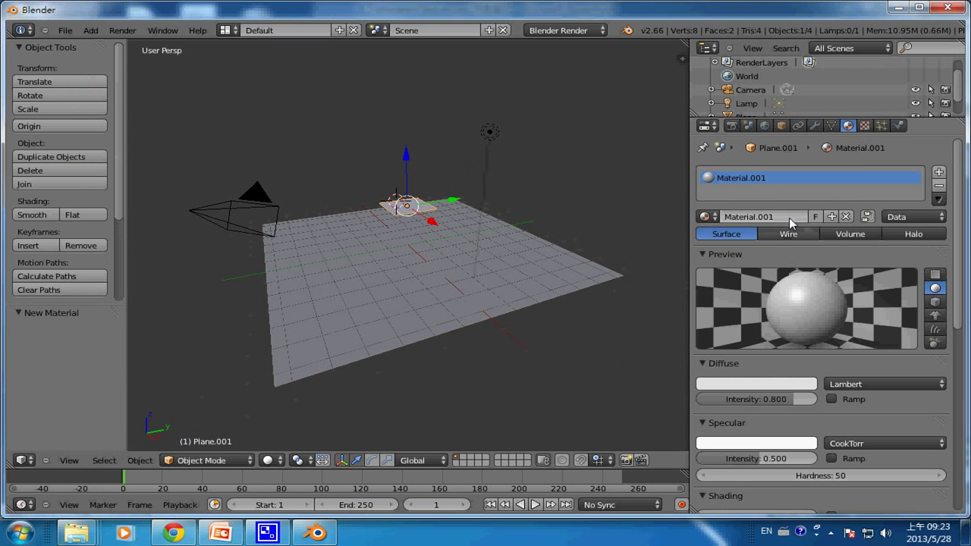
click(863, 126)
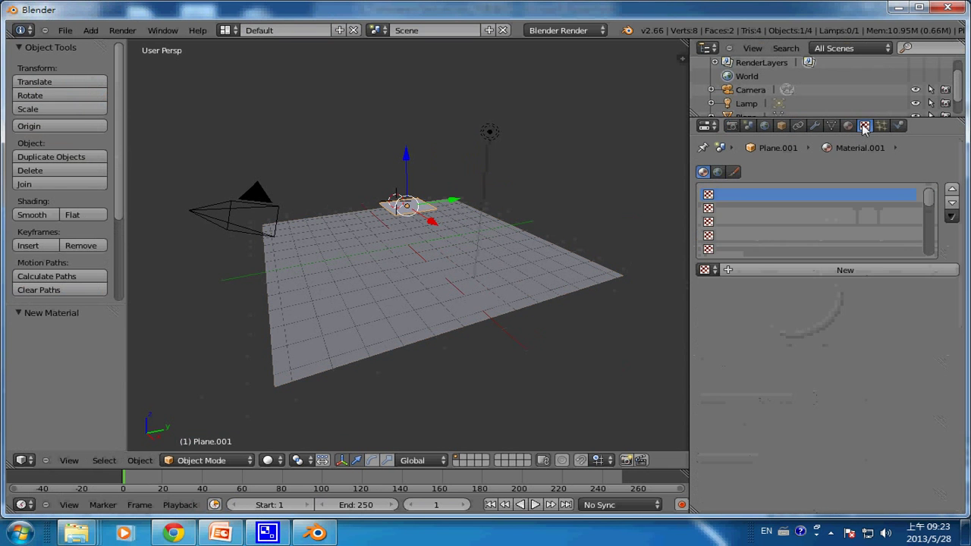
click(907, 268)
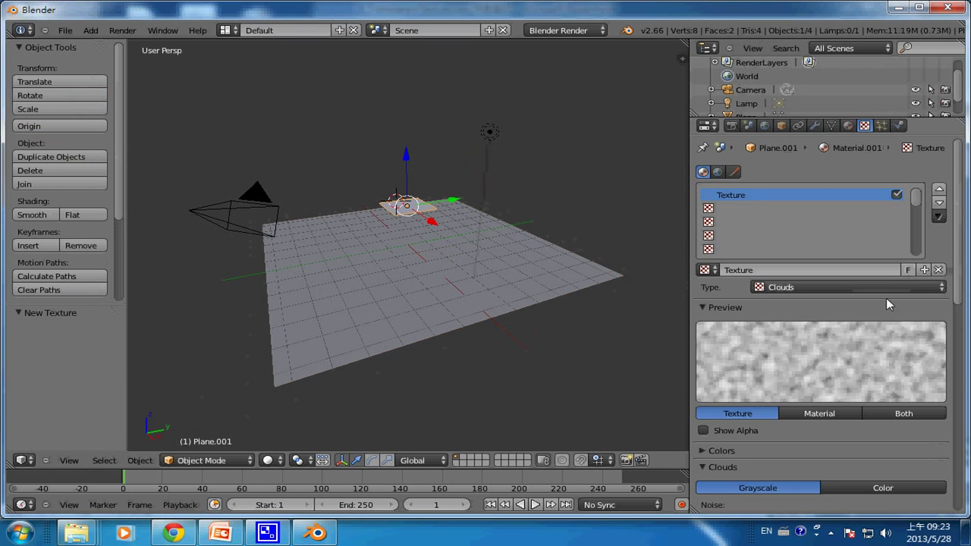
click(885, 289)
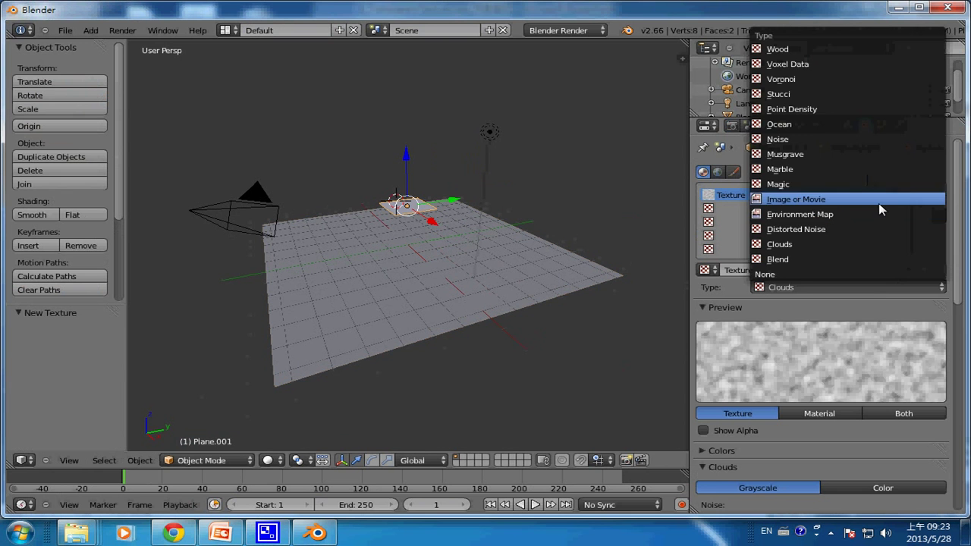
click(880, 200)
Load Tutorials-Textures-Maple_ColorAlpha.png from C:\ccc\BLENDER\Leaf as the texture image.
scroll(933, 401, down, 3)
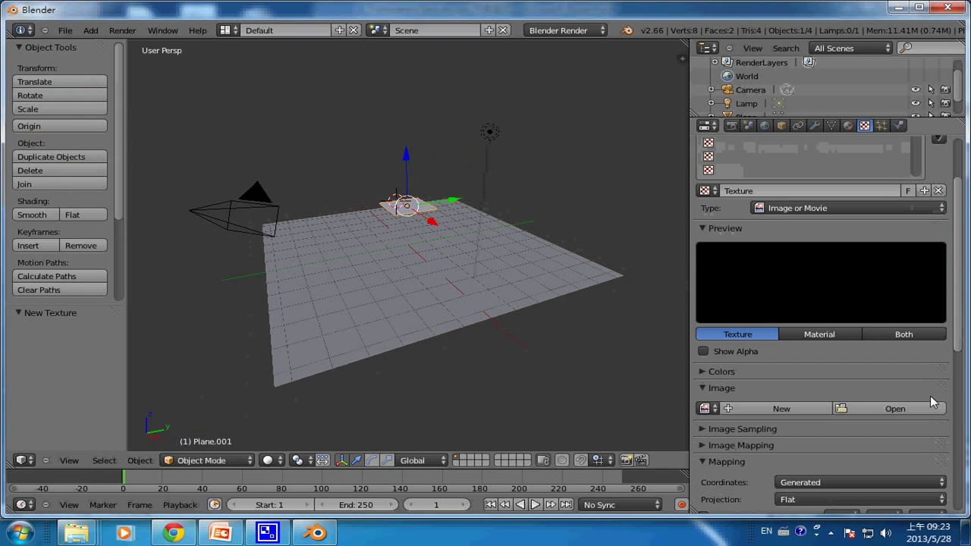
click(932, 403)
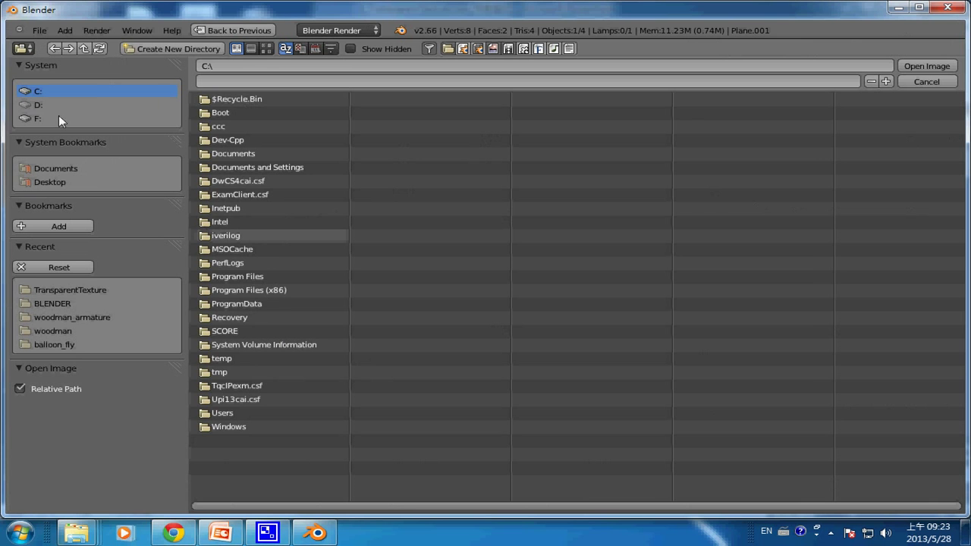
click(224, 126)
click(233, 111)
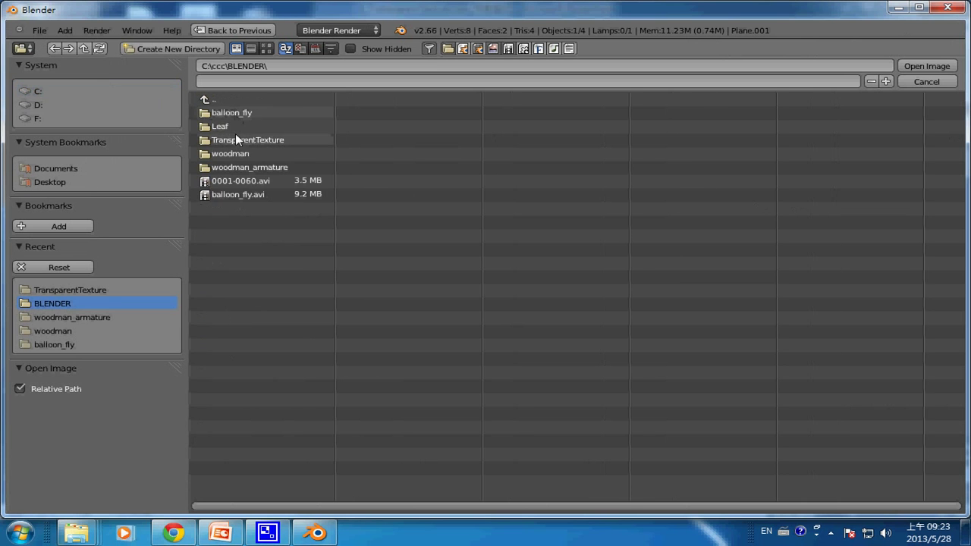
click(228, 126)
click(262, 112)
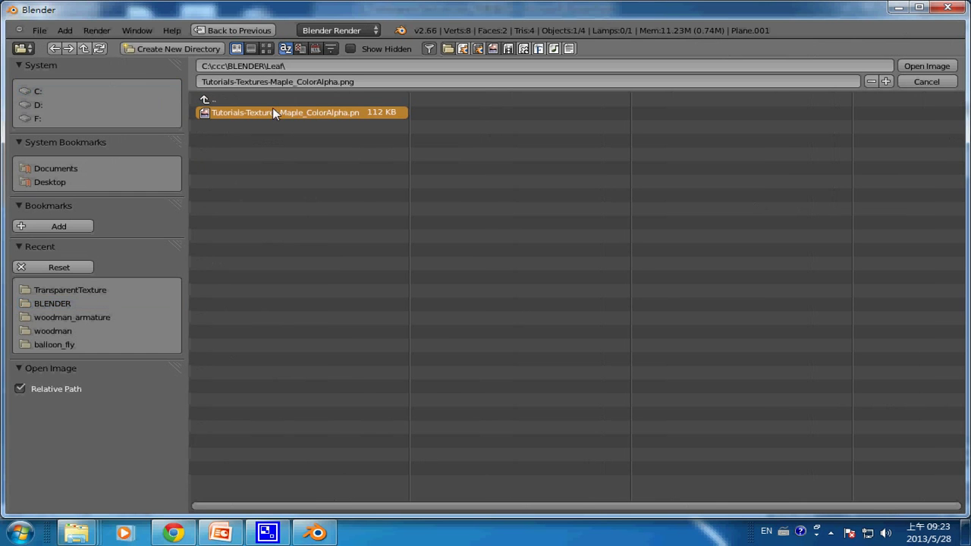
click(926, 66)
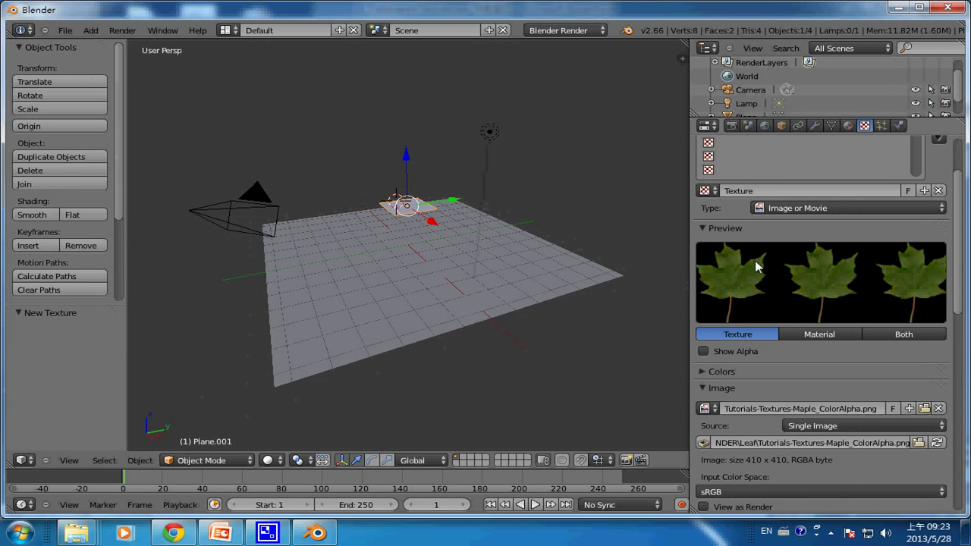
Test-render the scene, then select the lamp to check its shadow settings.
key(F12)
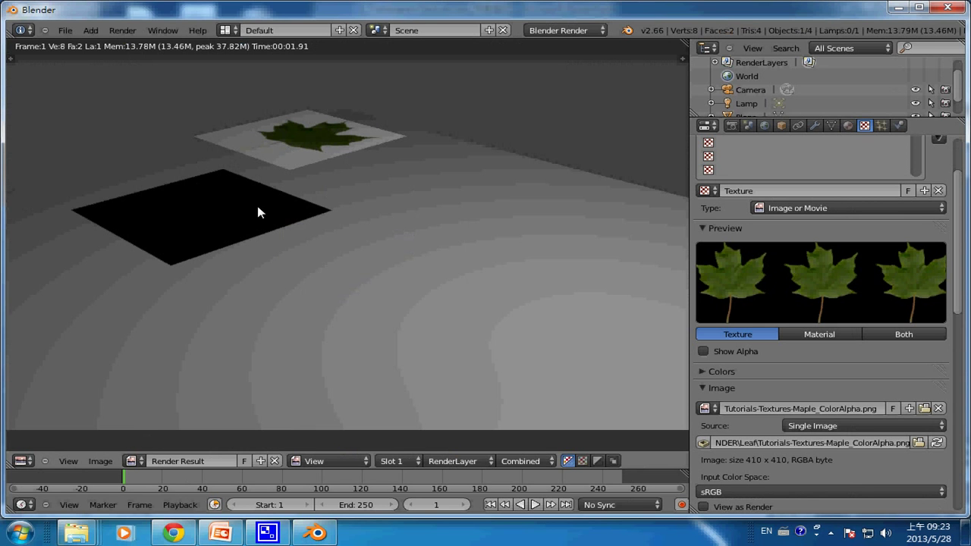
key(Escape)
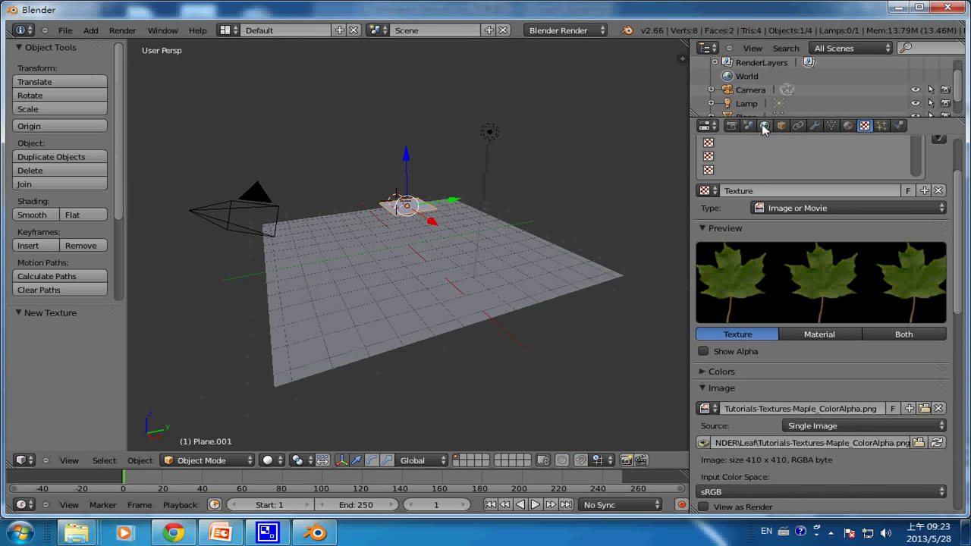
right_click(495, 137)
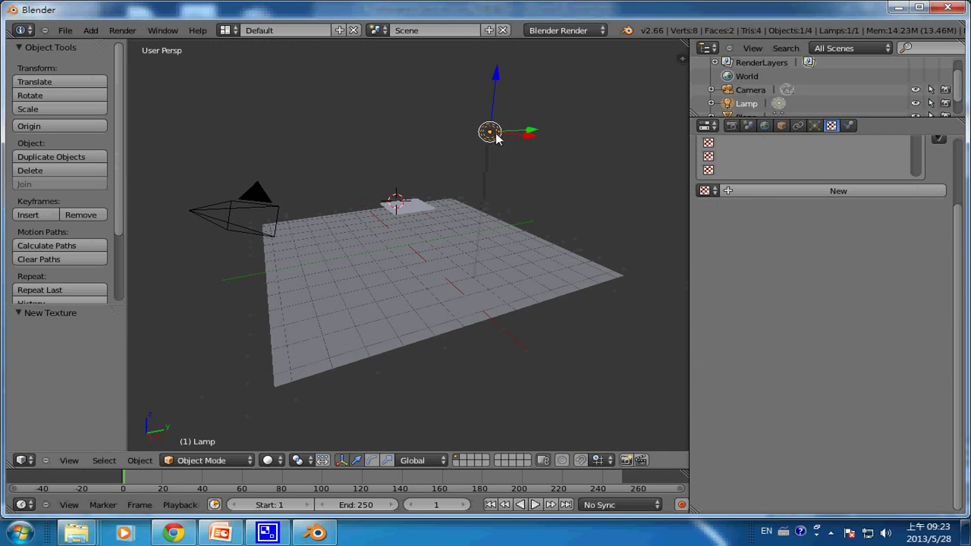
click(815, 125)
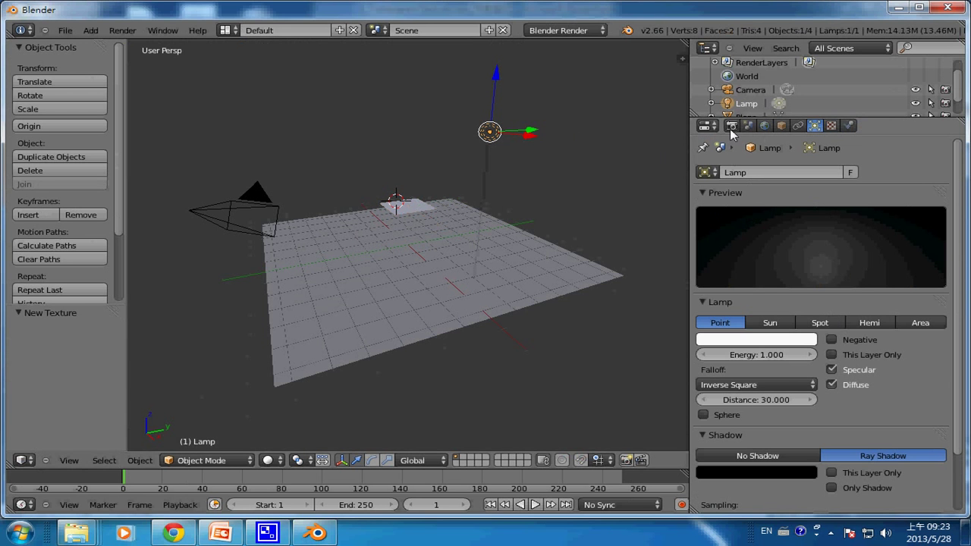
Select the leaf plane and re-render, showing a solid black square shadow.
right_click(413, 206)
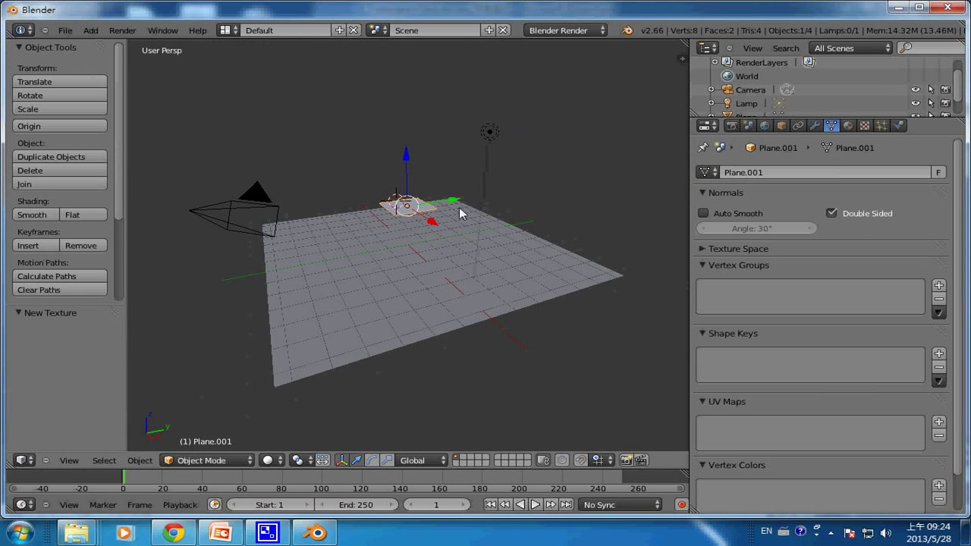
key(F12)
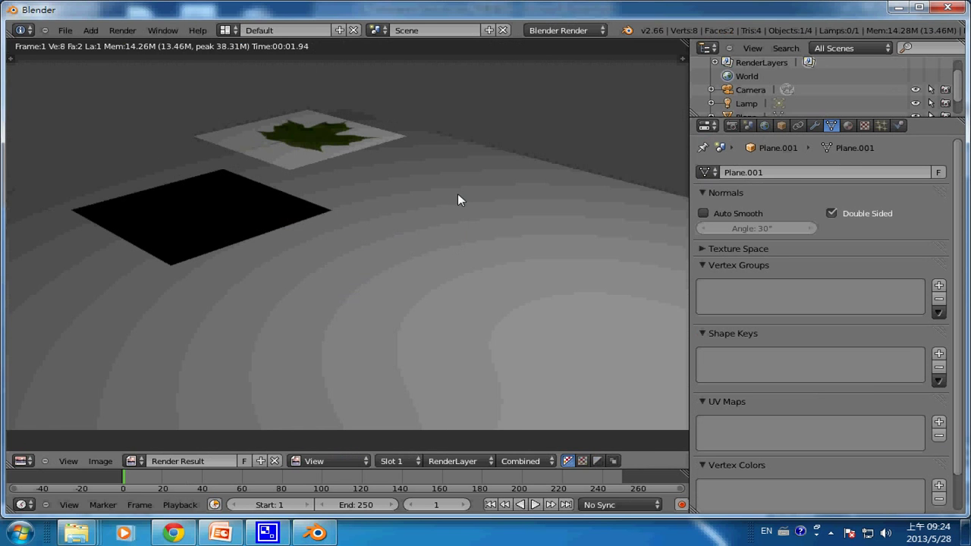
key(Escape)
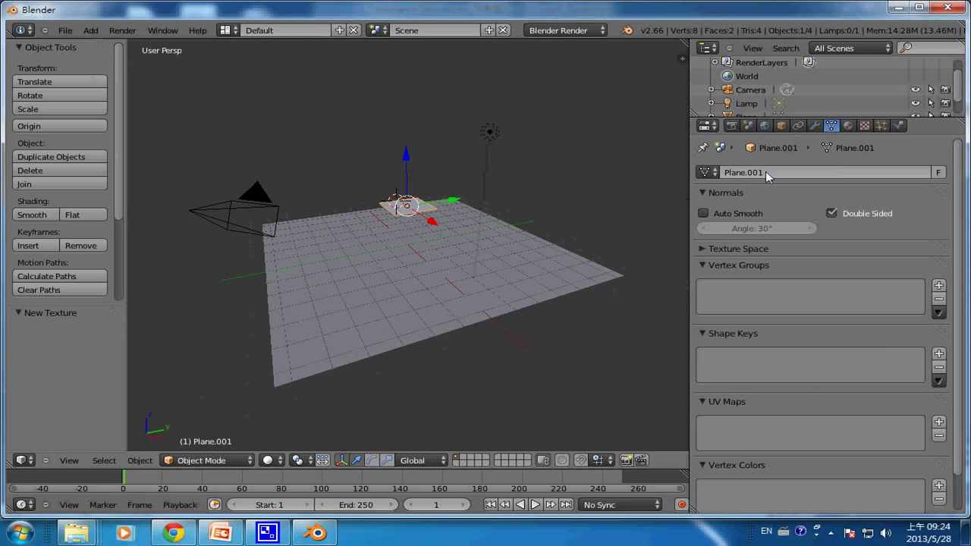
Enable Alpha and then Stencil influence on the leaf texture, rendering after each change.
click(864, 126)
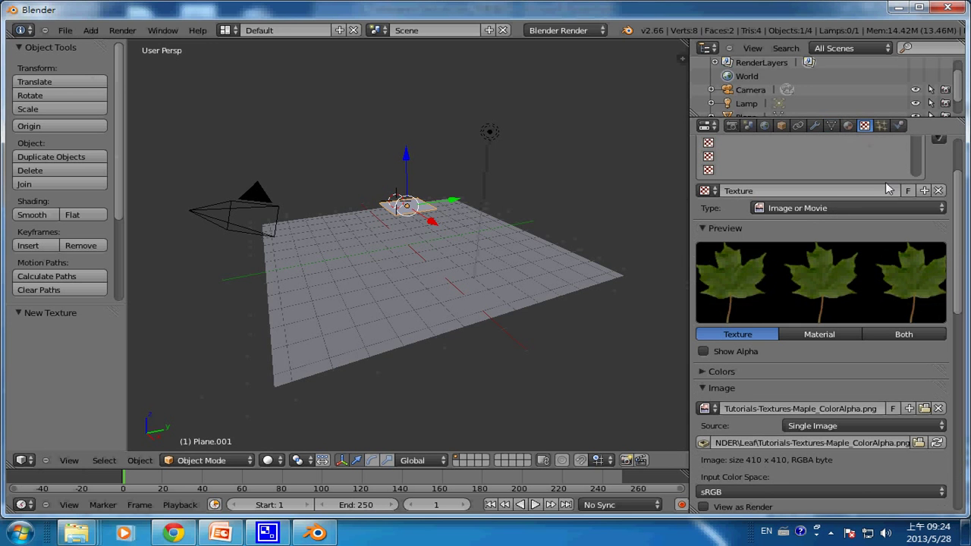
drag(957, 258, 967, 438)
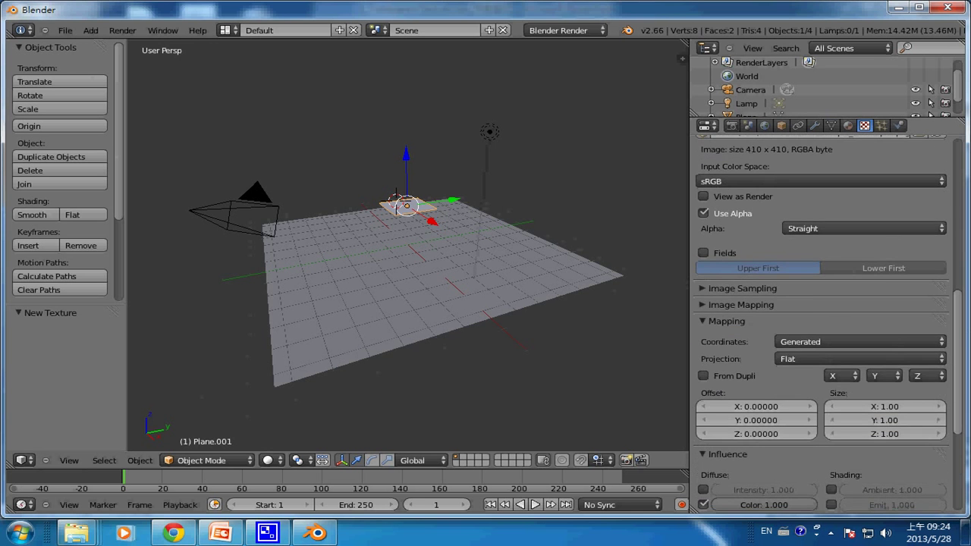
scroll(850, 409, down, 1)
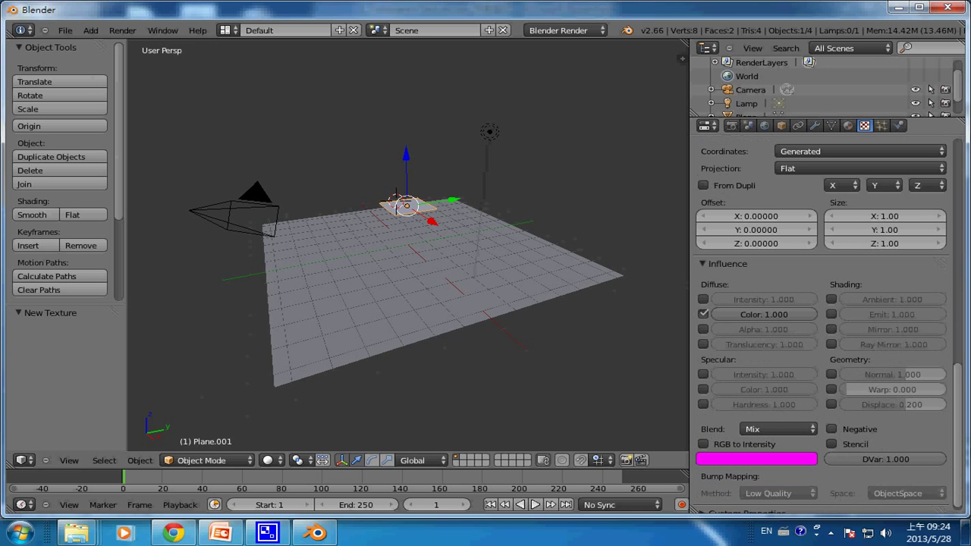
click(703, 329)
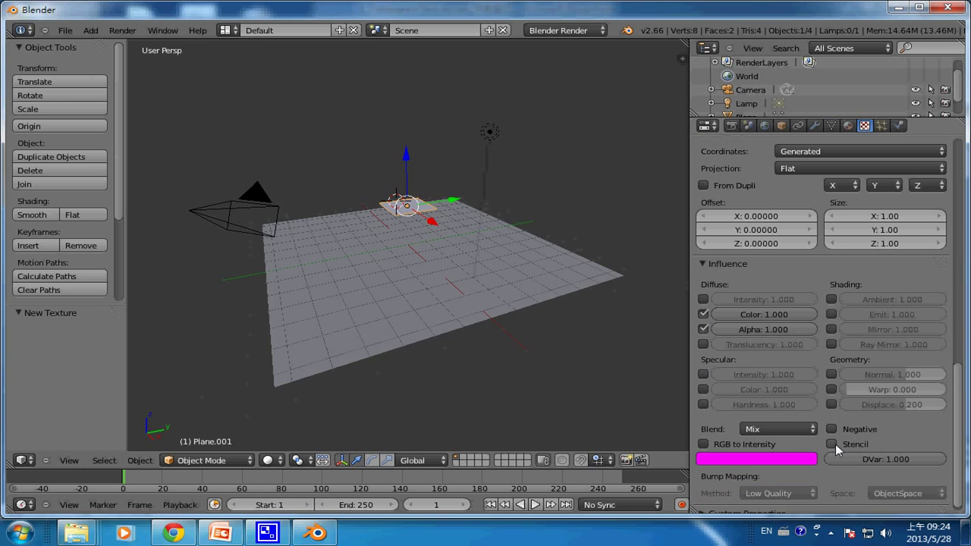
key(F12)
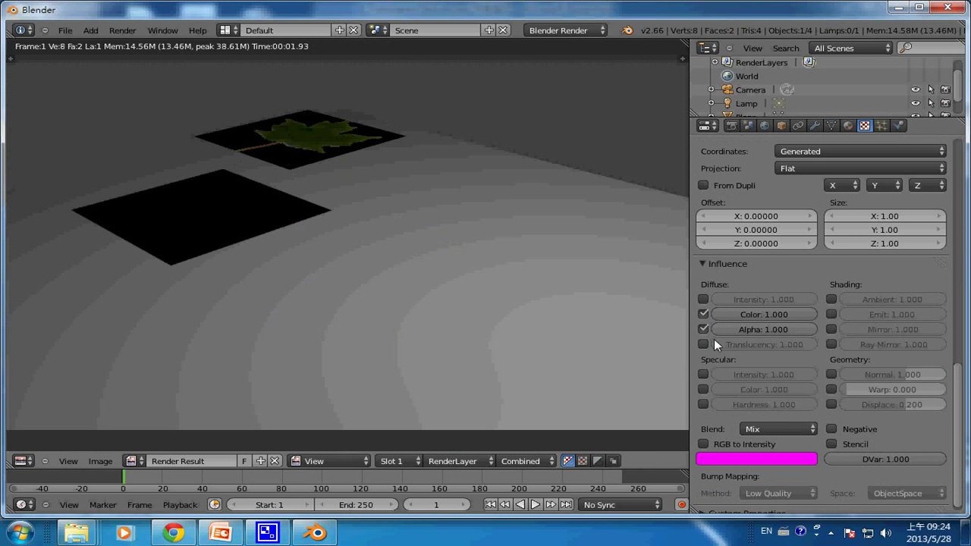
click(833, 443)
key(F12)
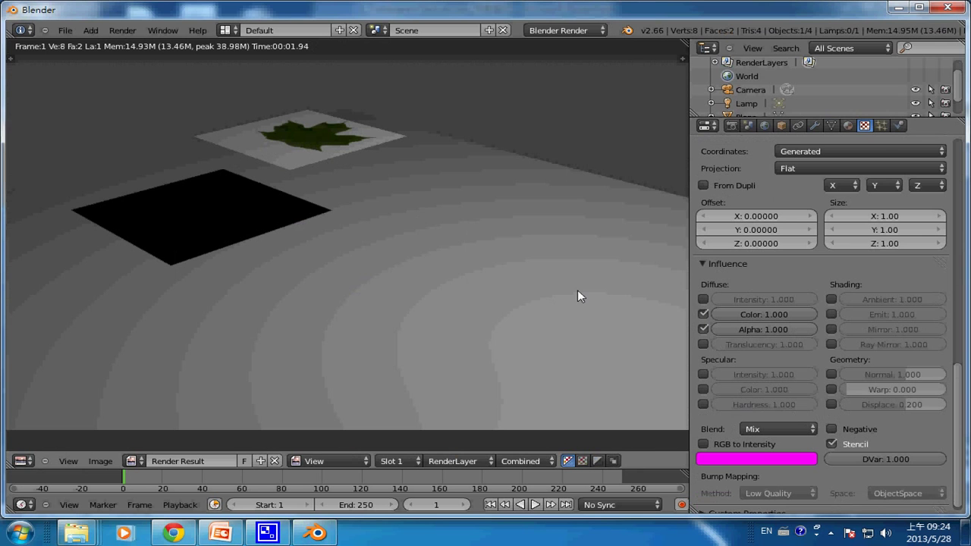
Turn on Transparency for the leaf material with Alpha 0, then render to confirm only the leaf shows.
click(847, 126)
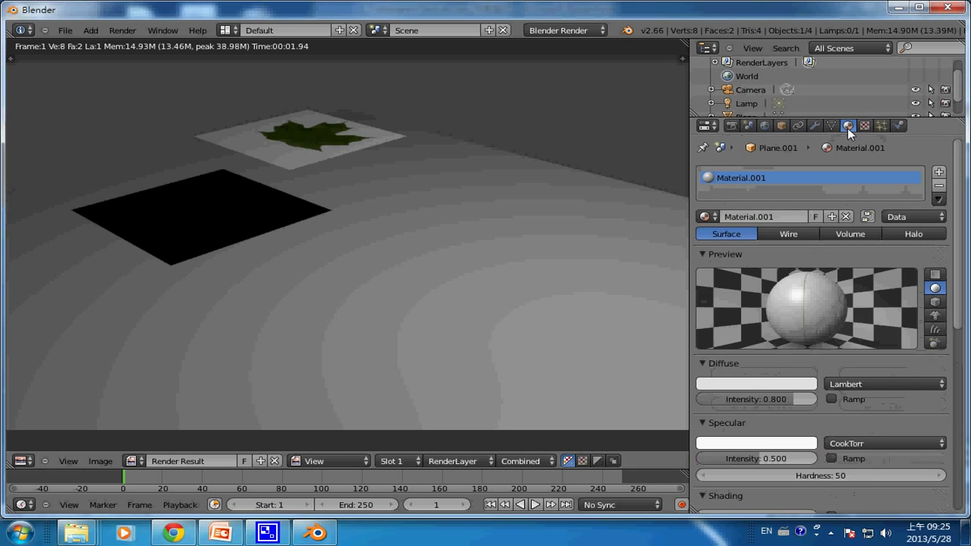
scroll(800, 341, down, 3)
scroll(798, 357, down, 1)
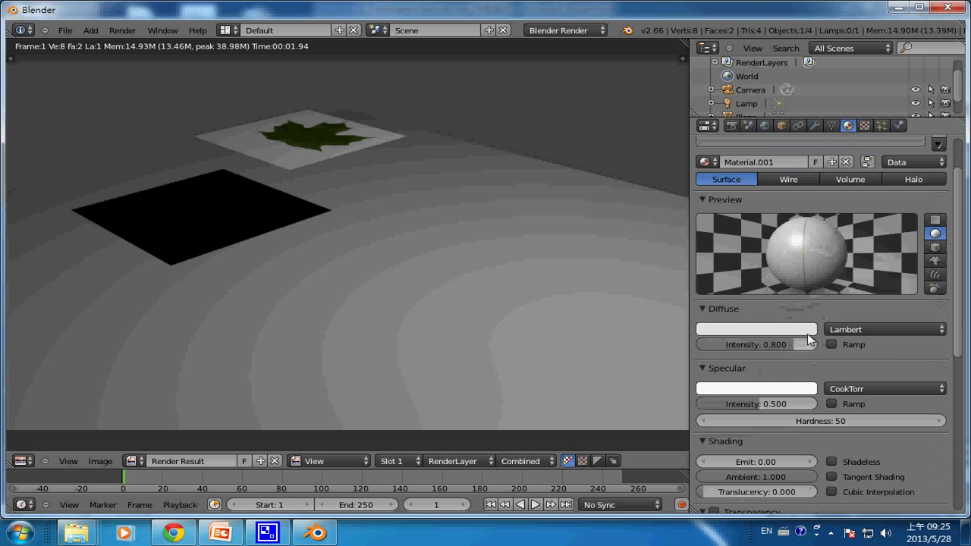
scroll(800, 290, down, 4)
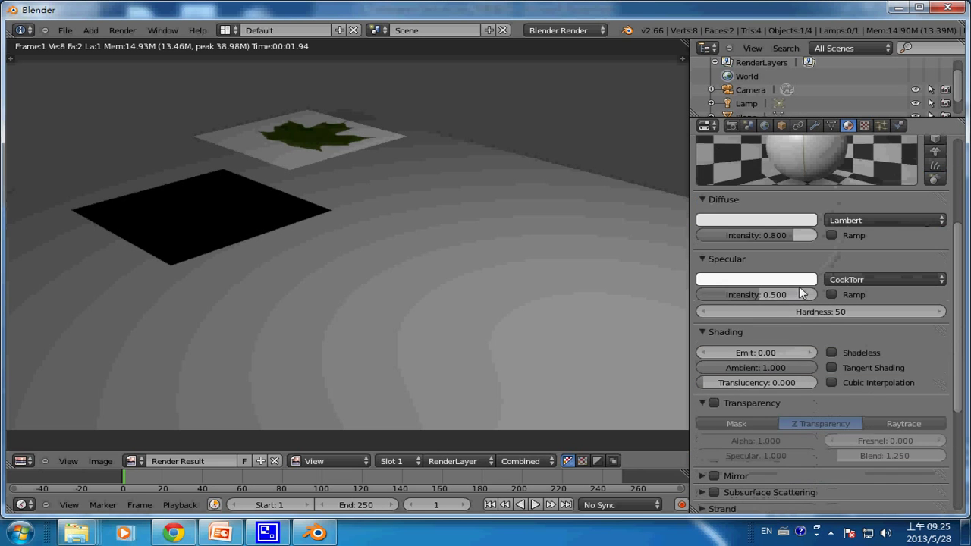
scroll(785, 299, down, 2)
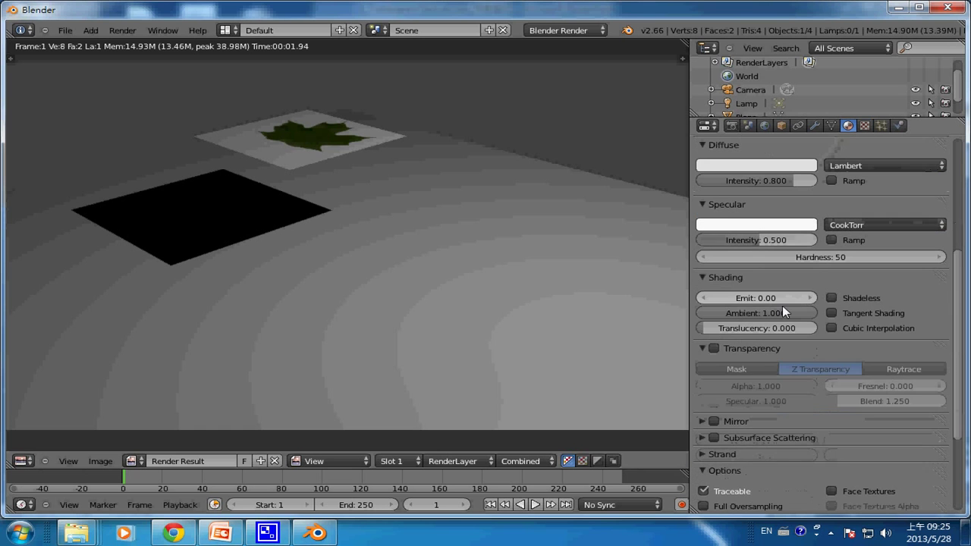
click(715, 349)
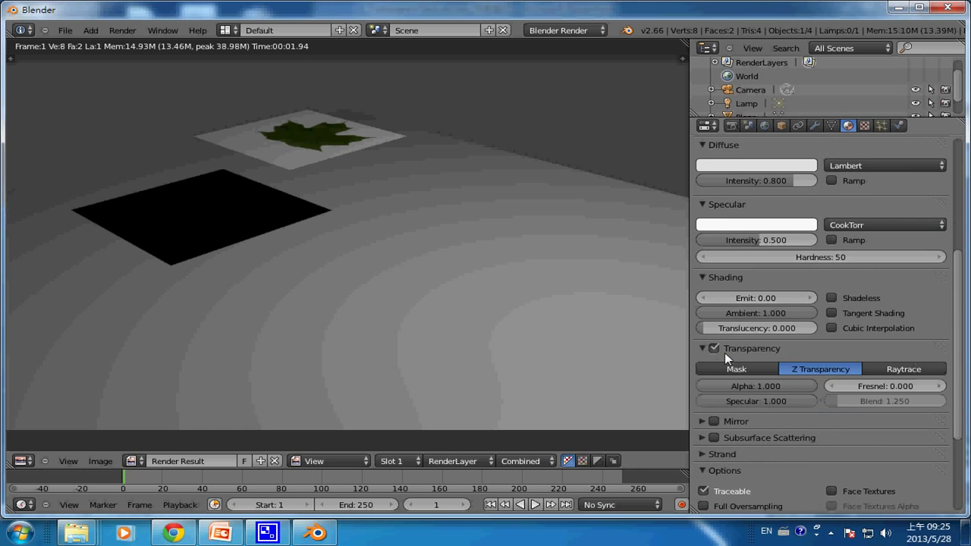
click(767, 387)
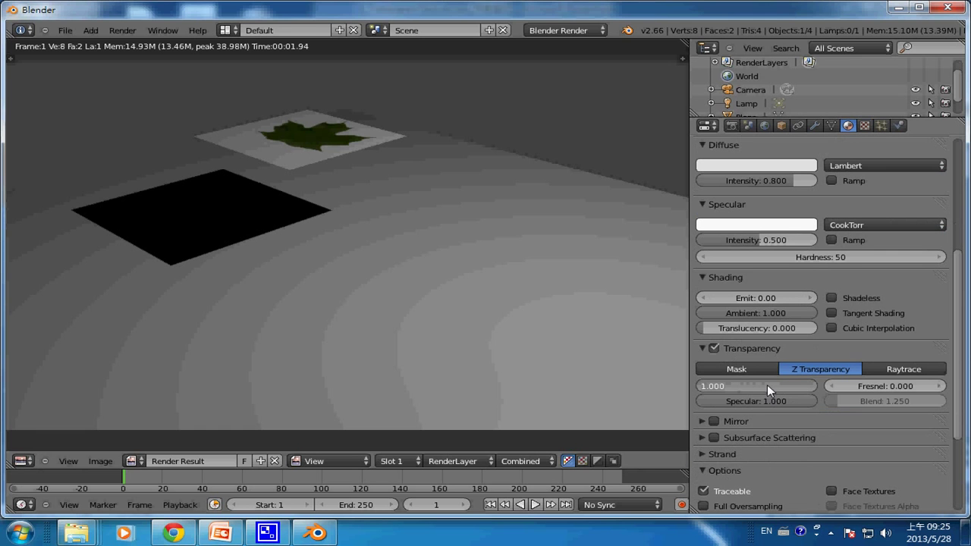
text(0)
key(Return)
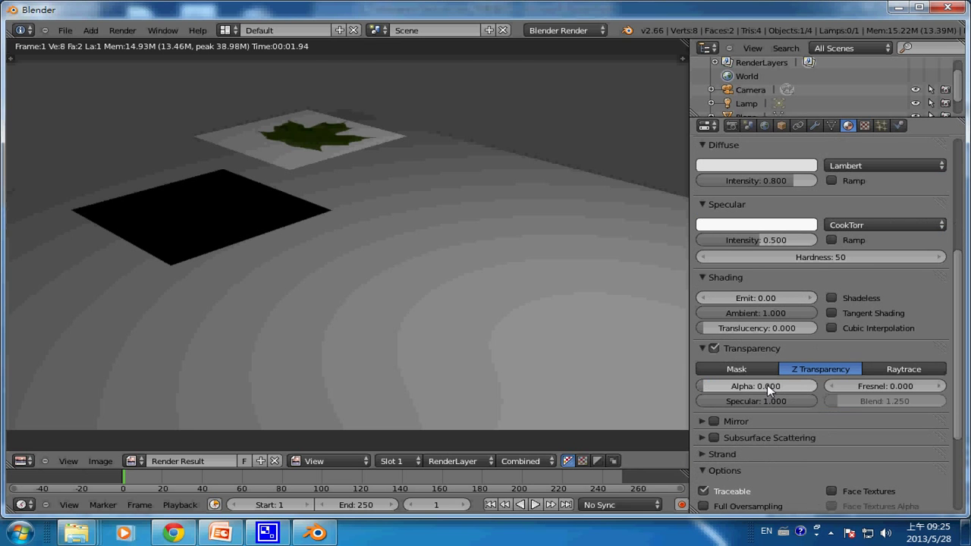
key(F12)
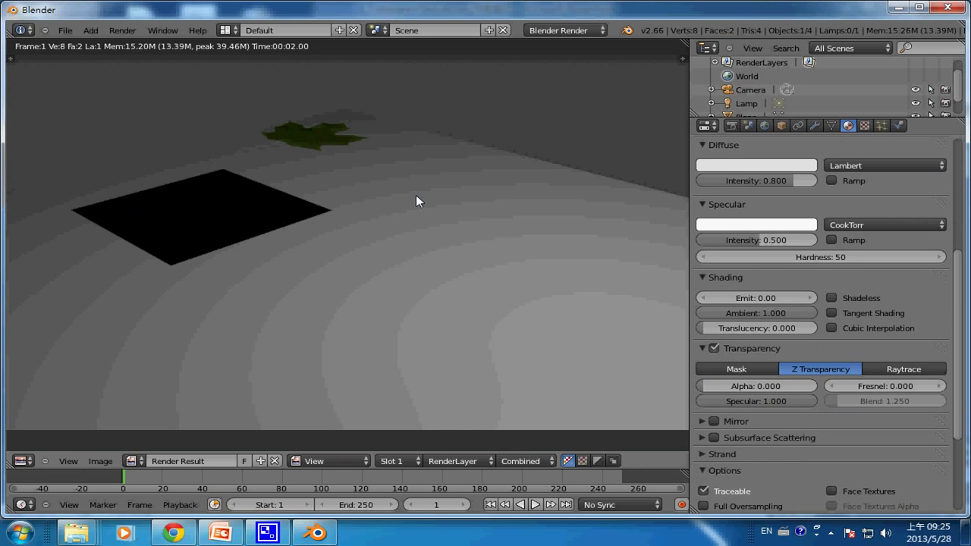
key(Escape)
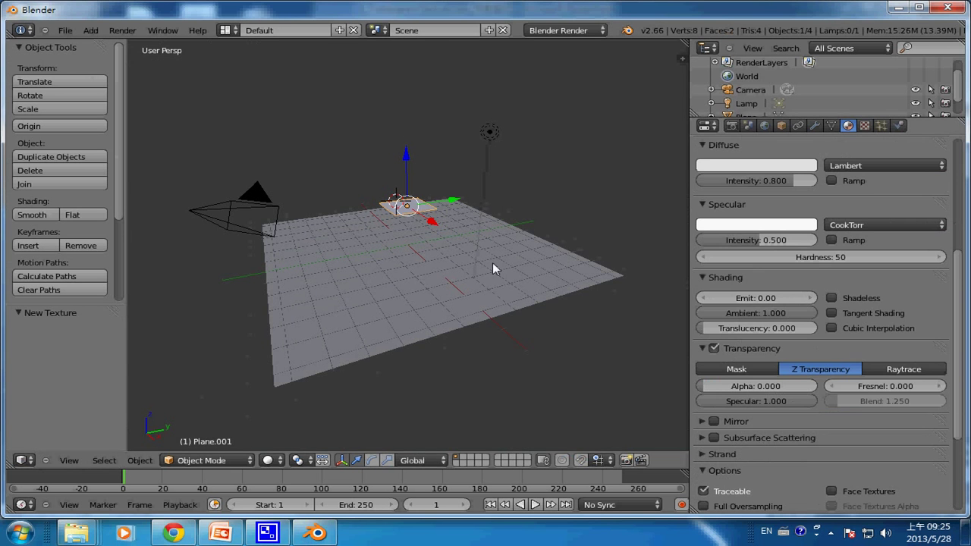
Select the floor plane and create a new material for it.
right_click(499, 292)
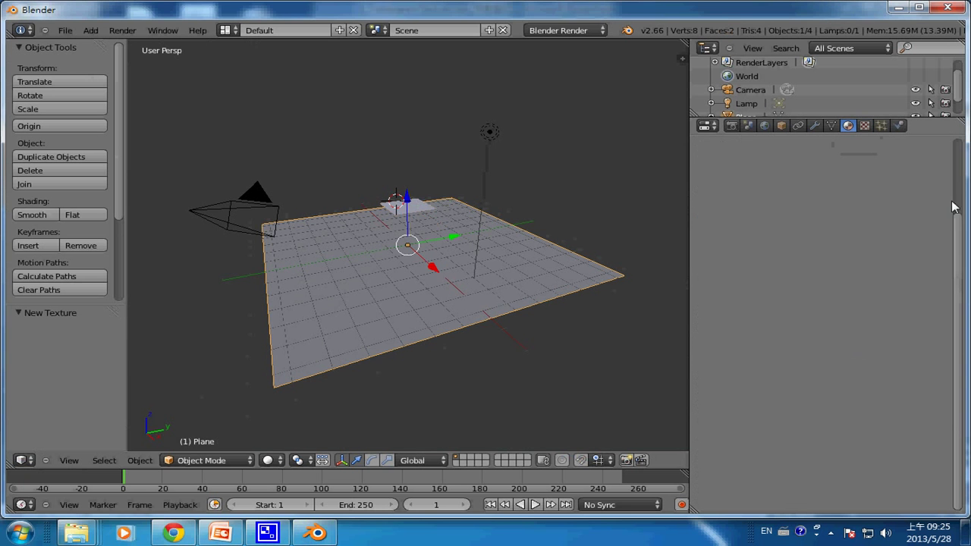
scroll(957, 205, up, 5)
click(841, 215)
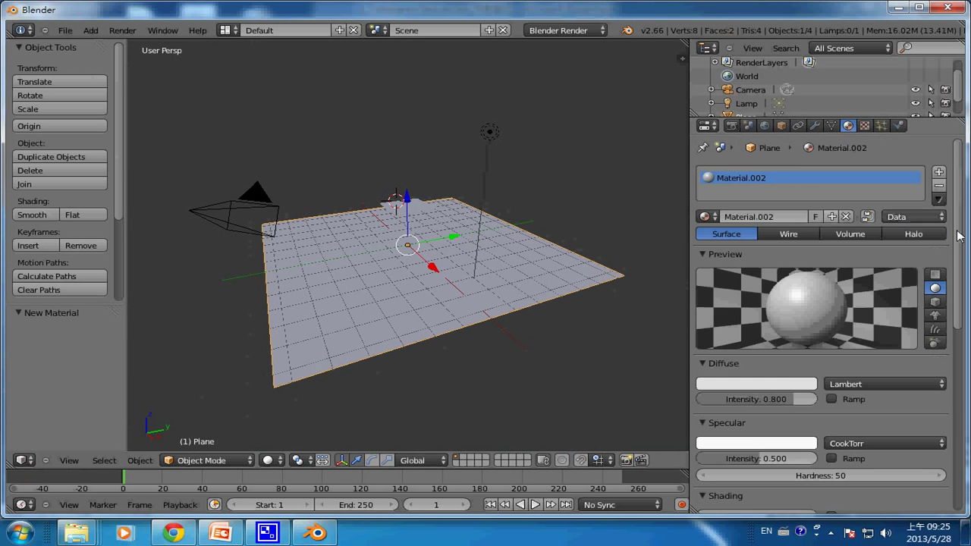
scroll(933, 318, down, 6)
scroll(944, 371, down, 1)
scroll(947, 386, down, 3)
scroll(947, 387, down, 2)
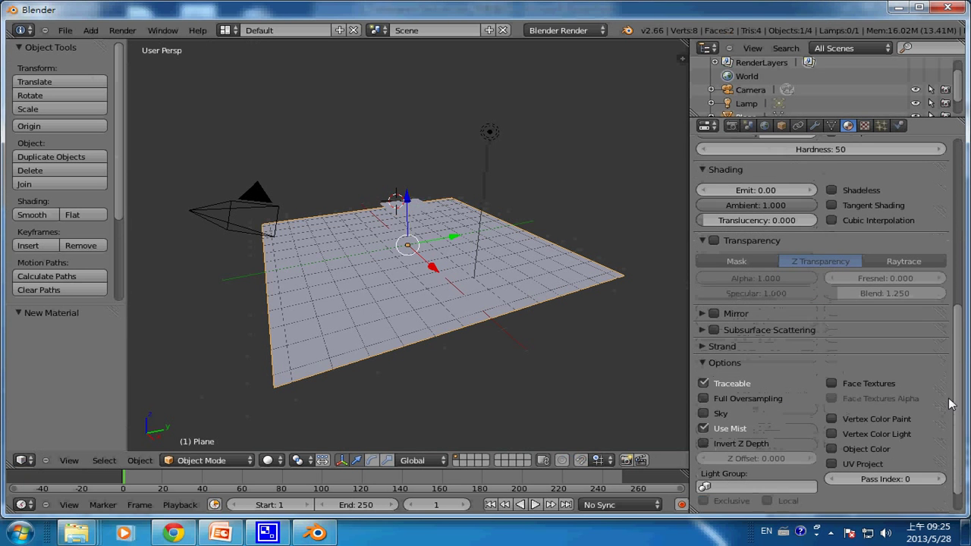
scroll(951, 440, down, 1)
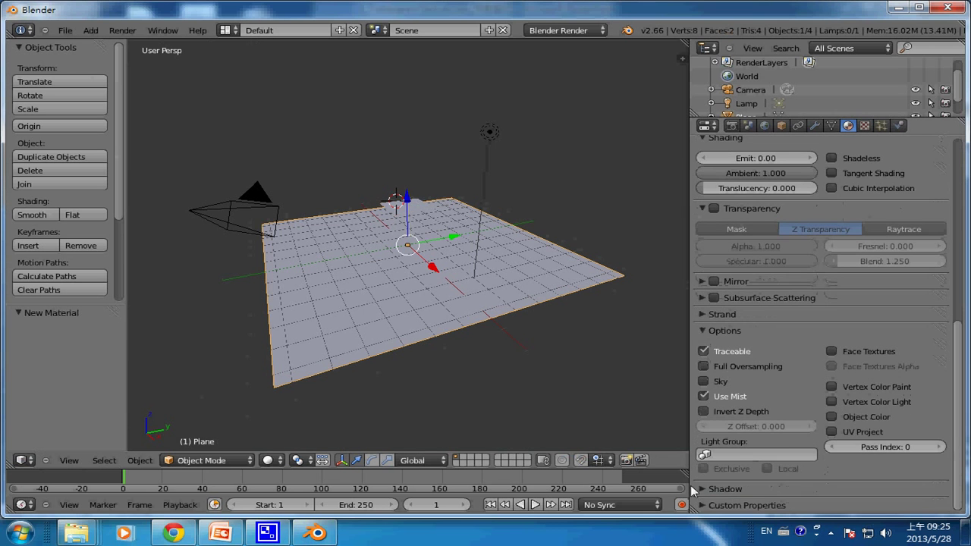
Enable Receive Transparent in the floor material's Shadow settings and render the leaf-shaped shadow.
click(941, 488)
scroll(958, 390, down, 4)
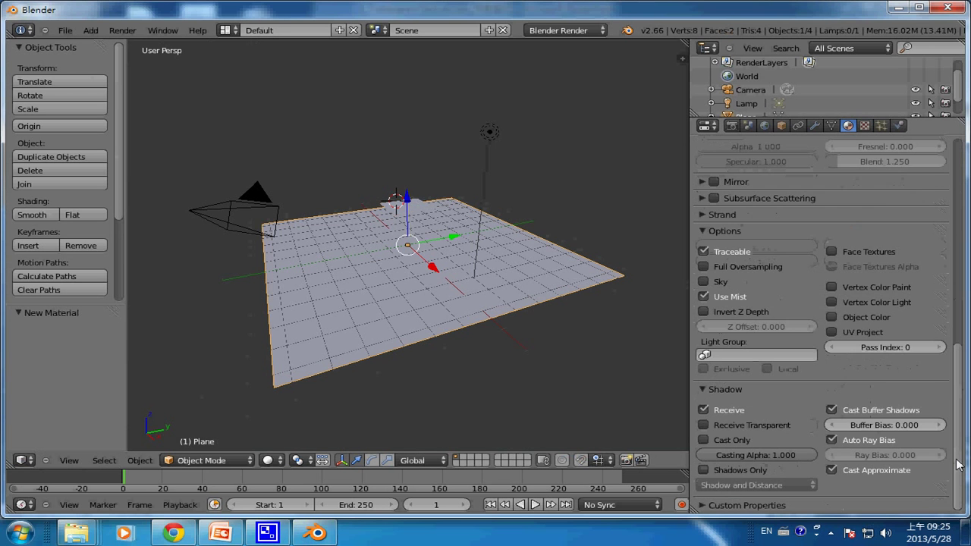
click(704, 426)
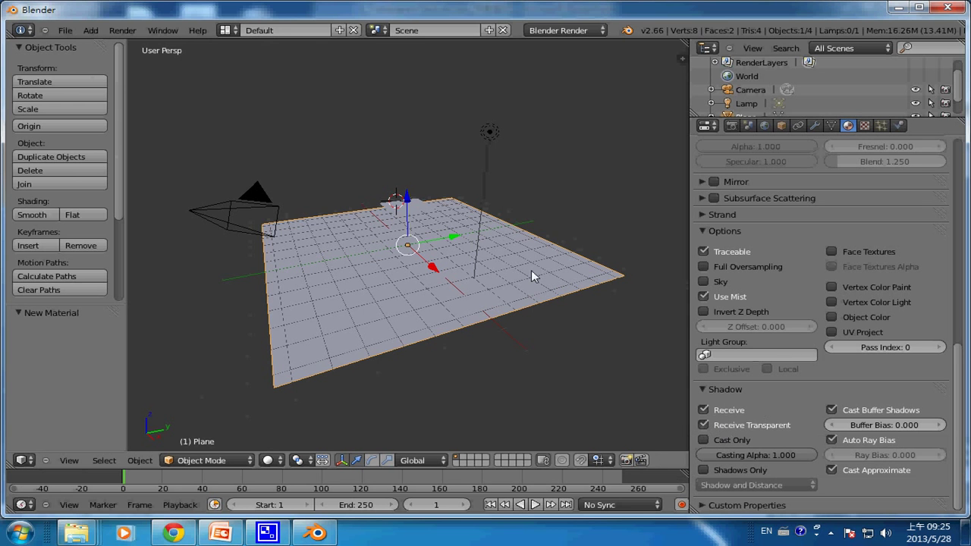
key(F12)
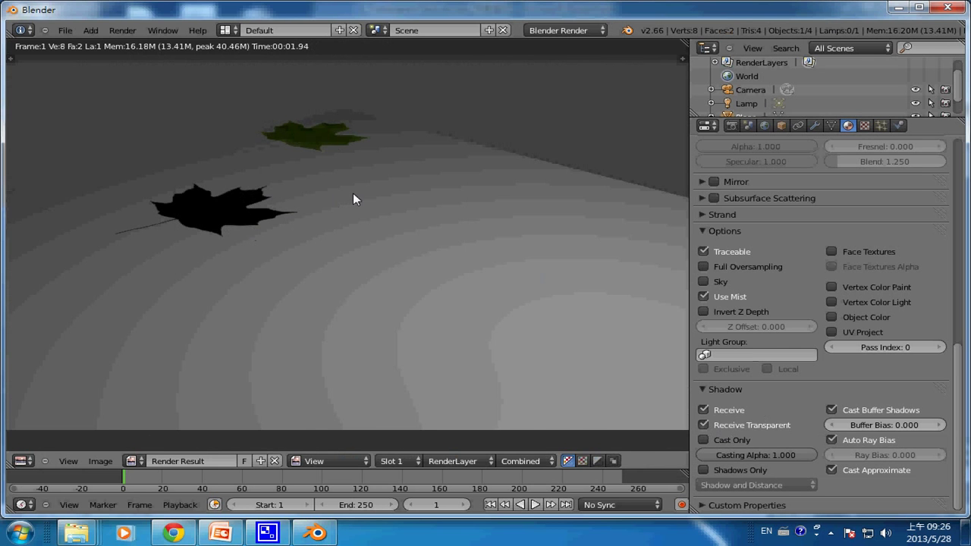
key(Escape)
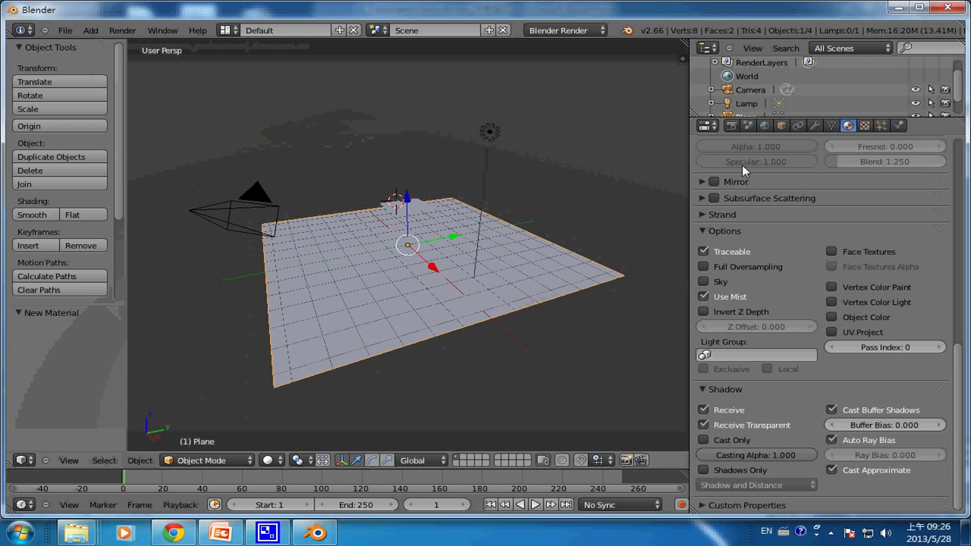
Set the selected lamp's Energy to 1.5 and render the brighter scene with F12.
right_click(489, 132)
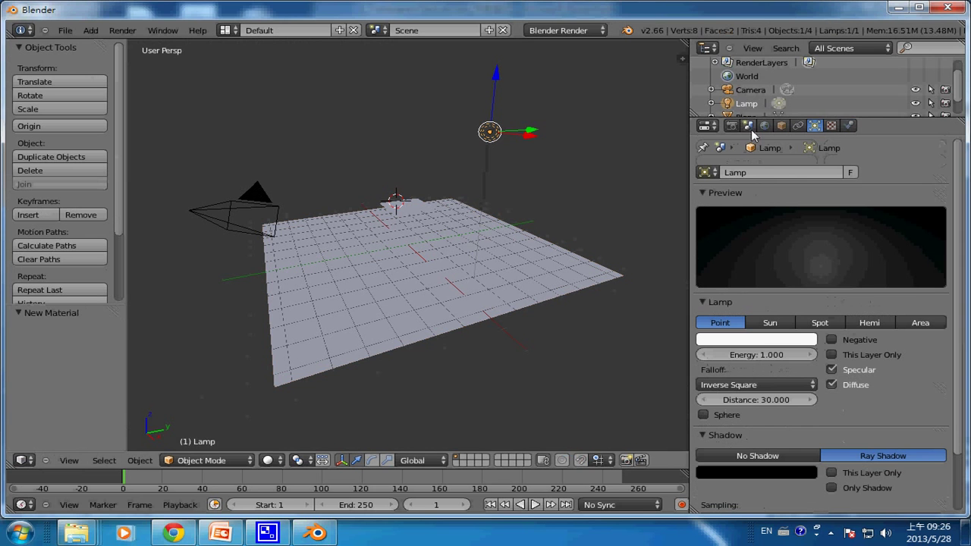
click(775, 356)
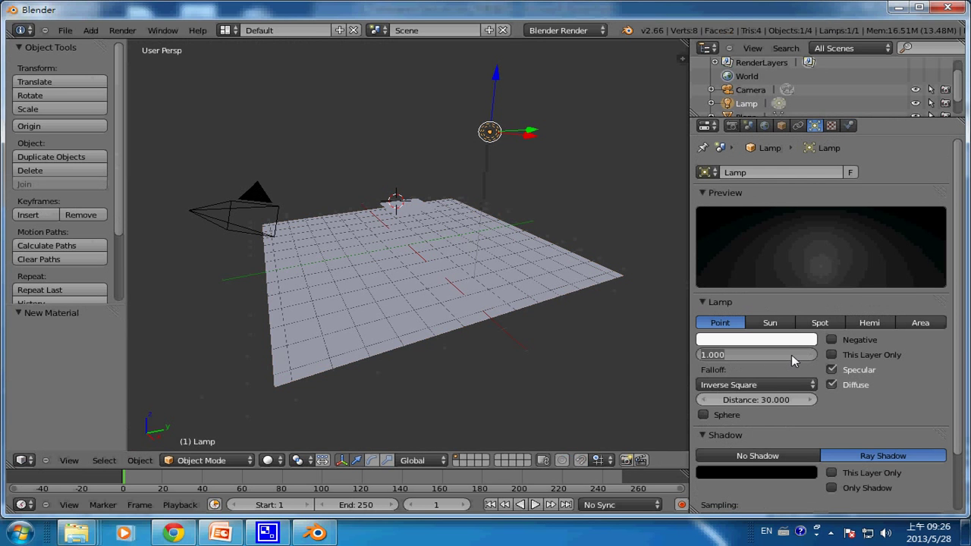
text(1.5)
key(Return)
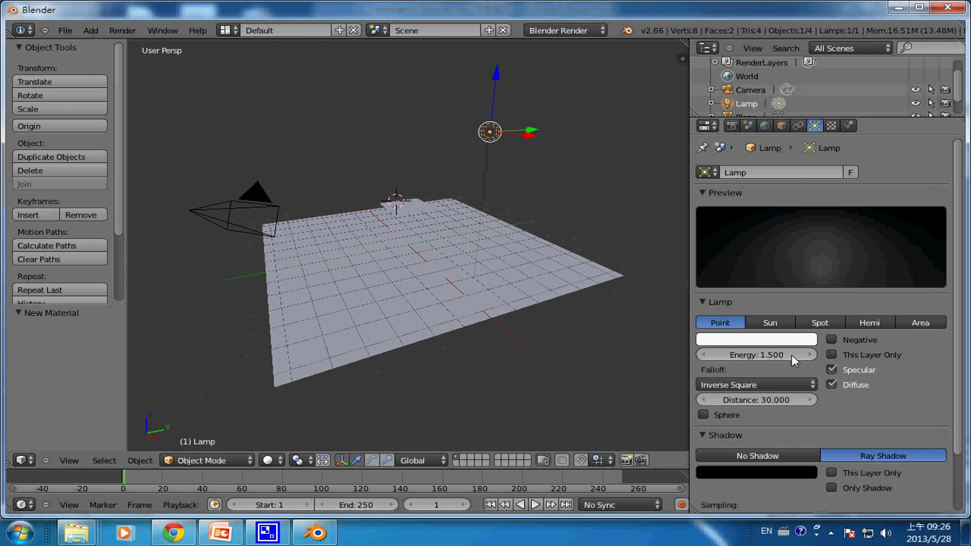
key(F12)
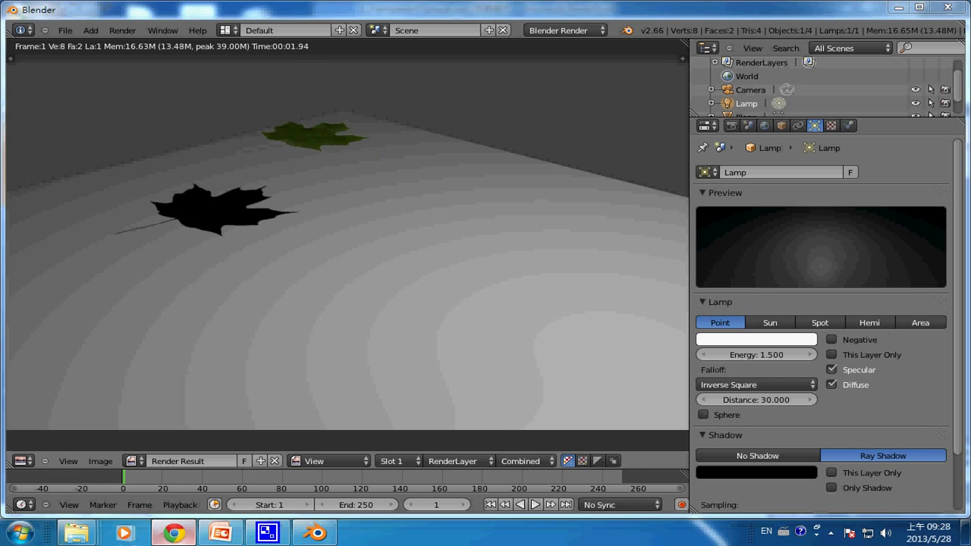
click(174, 533)
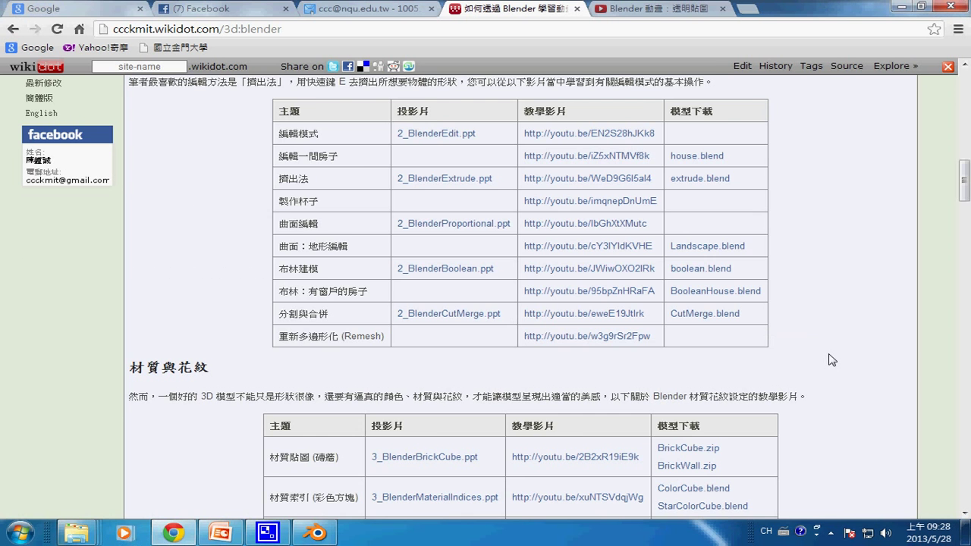
Scroll the 3d:blender page down to the 透明貼圖 row listing TransparentTexture.ppt and TransparentTexture.zip.
scroll(832, 360, up, 5)
scroll(831, 359, down, 4)
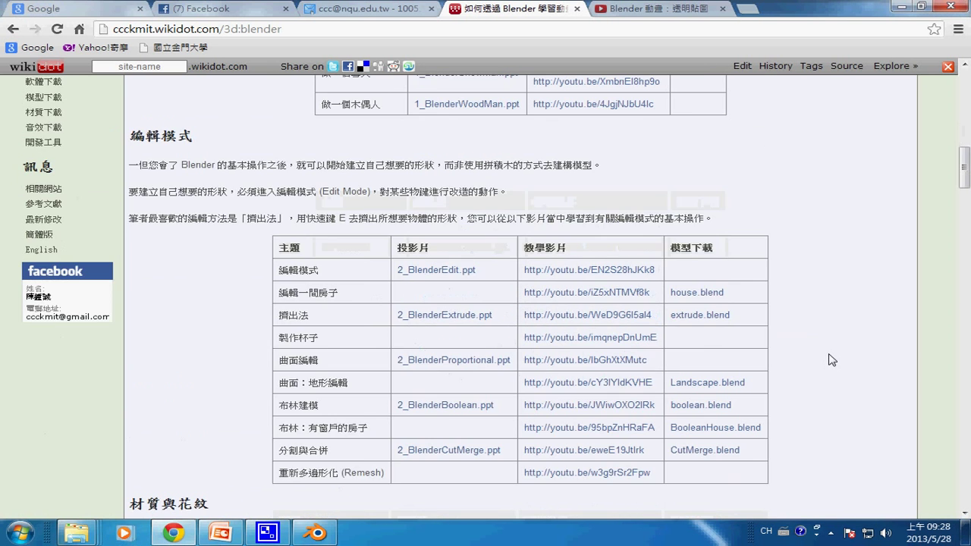
scroll(831, 359, down, 3)
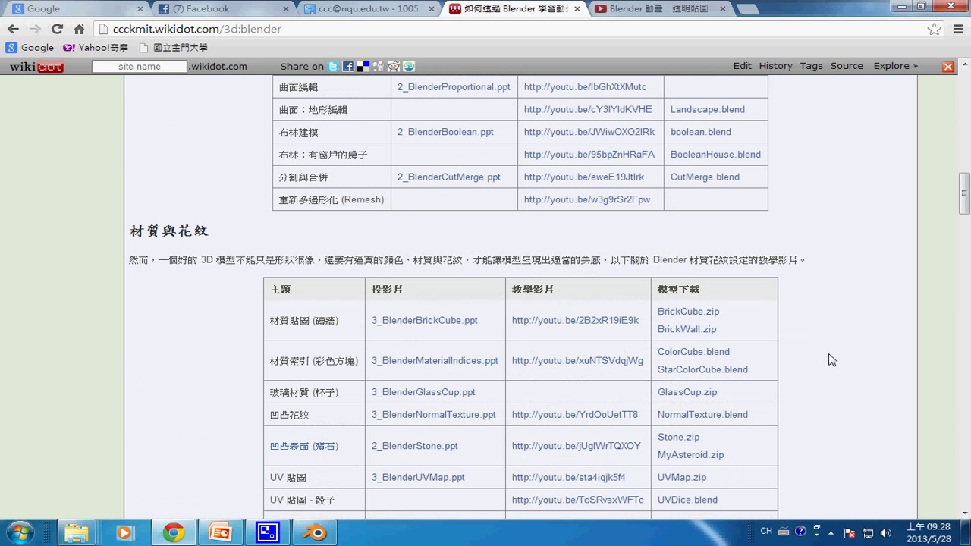
scroll(831, 359, down, 3)
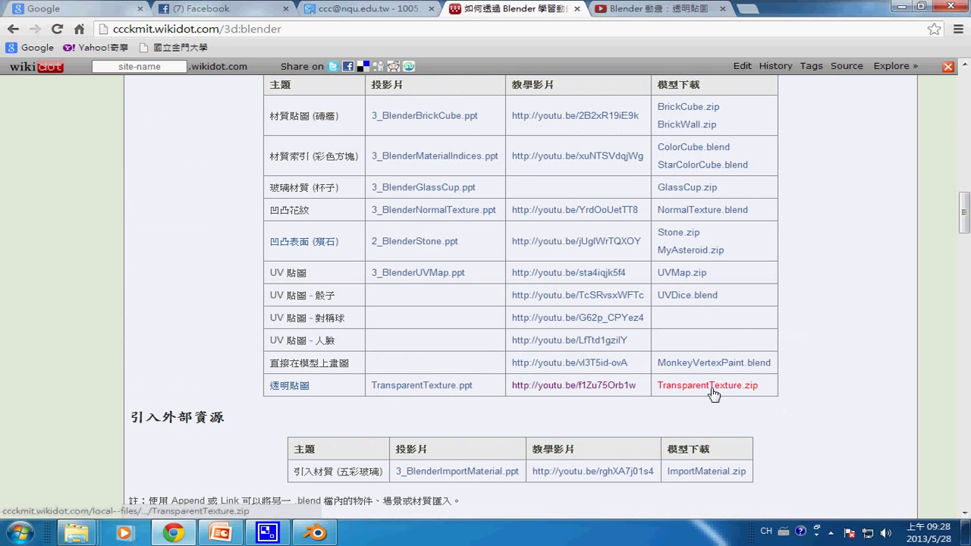